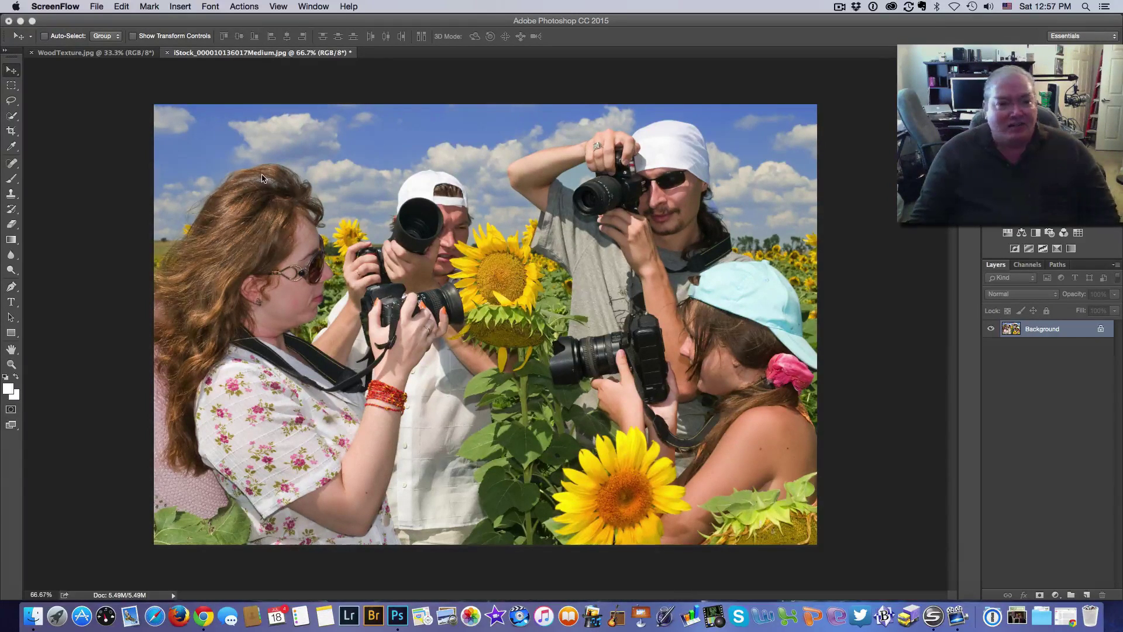
- Duplicate the sunflower photo's Background as Layer 1 with Cmd+J, then switch to WoodTexture.jpg
click(1062, 333)
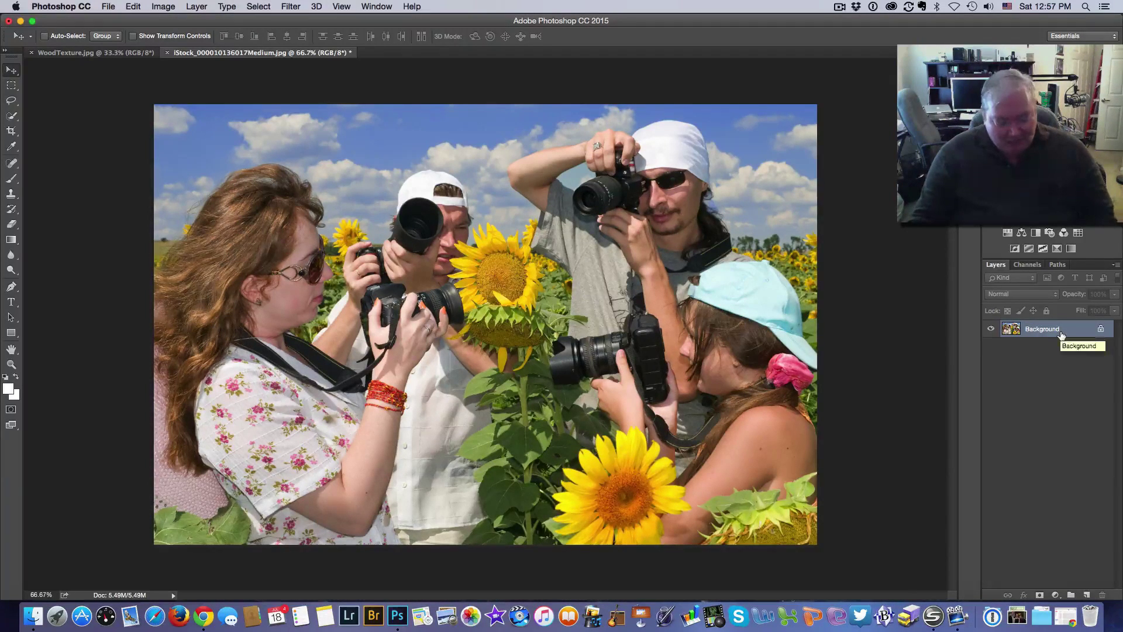
key(super)
key(super+j)
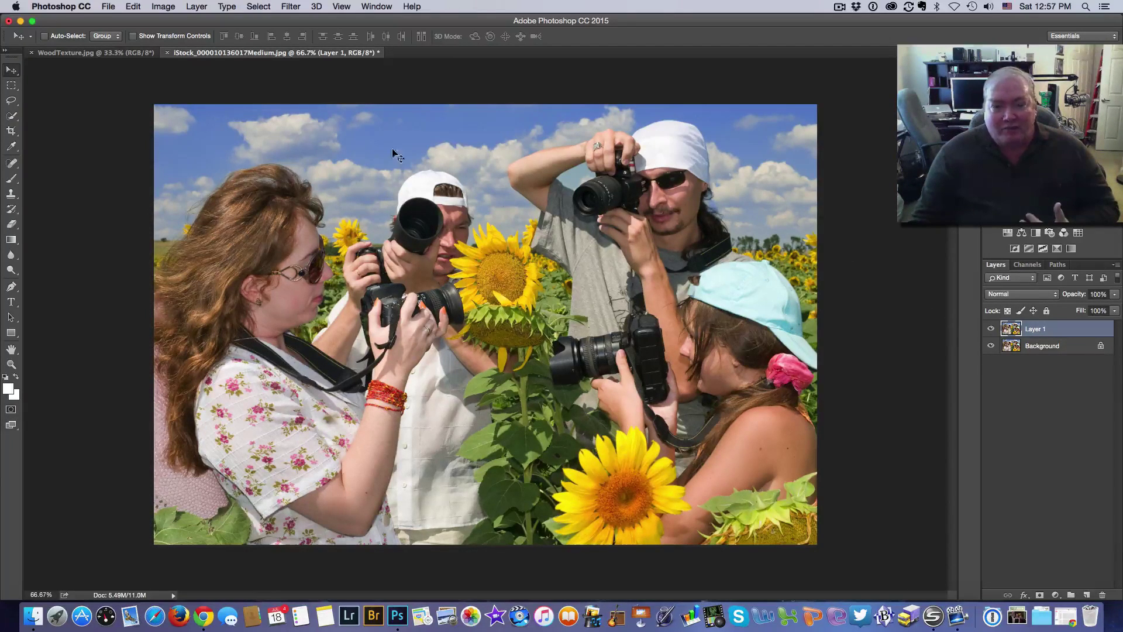
click(111, 54)
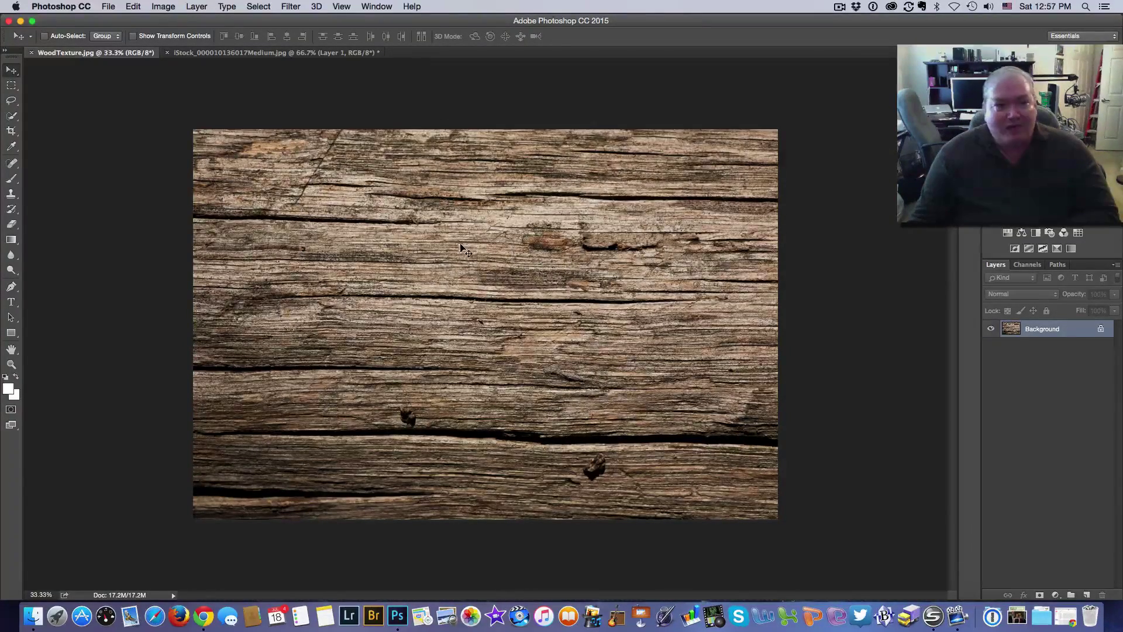
- Drag the wood texture into the sunflower document, place it under Layer 1, and add an empty layer above it
drag(475, 257, 274, 55)
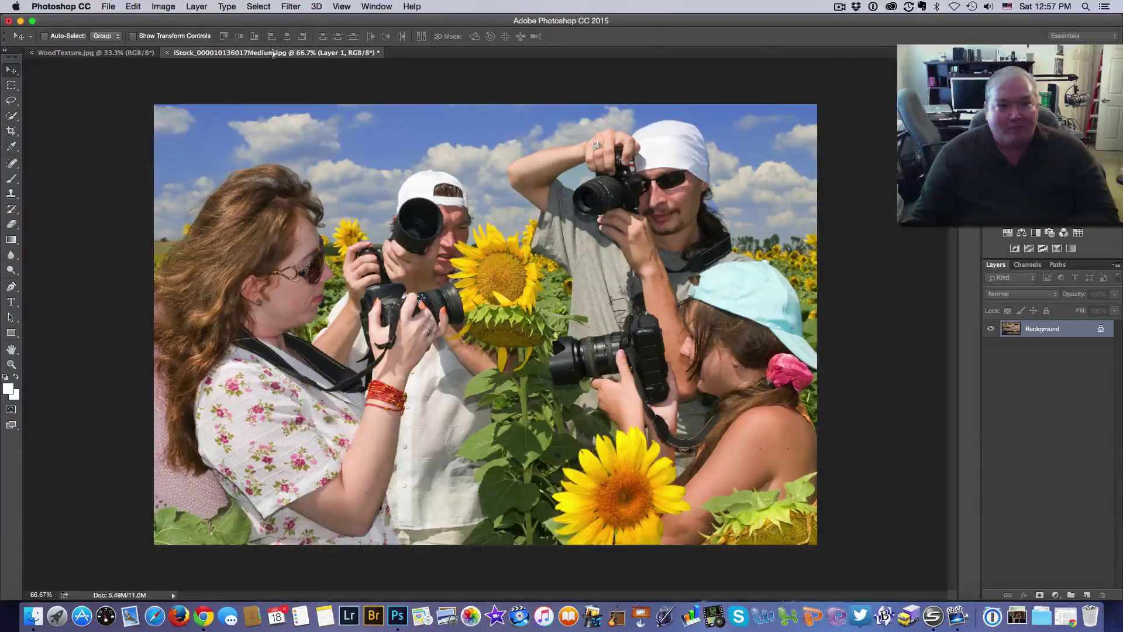
drag(437, 269, 438, 269)
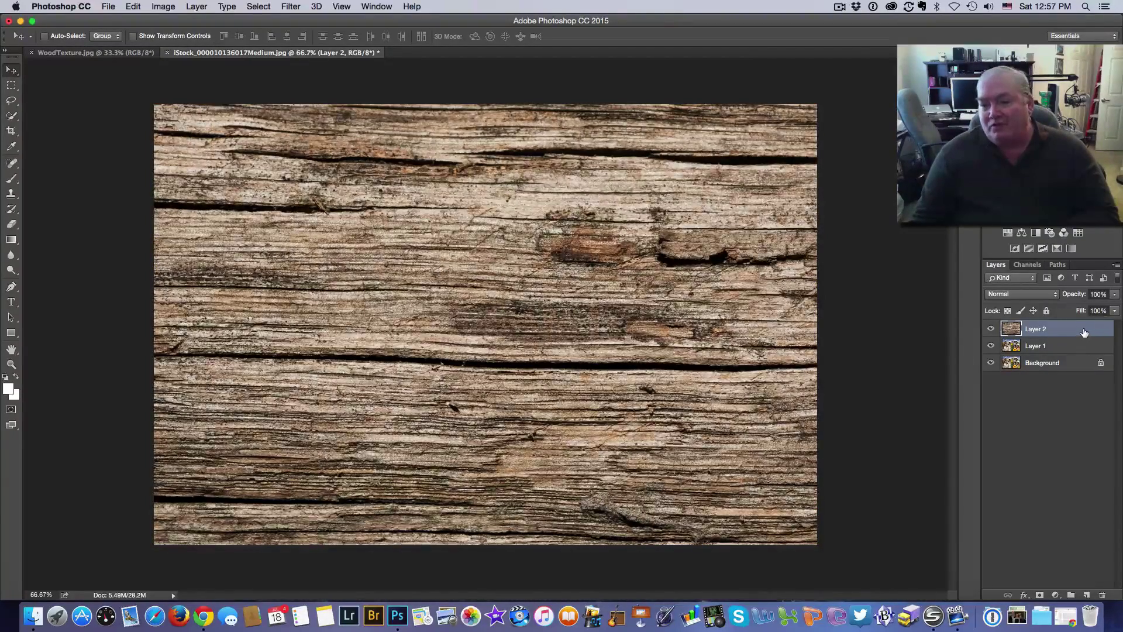
drag(1084, 333, 1079, 347)
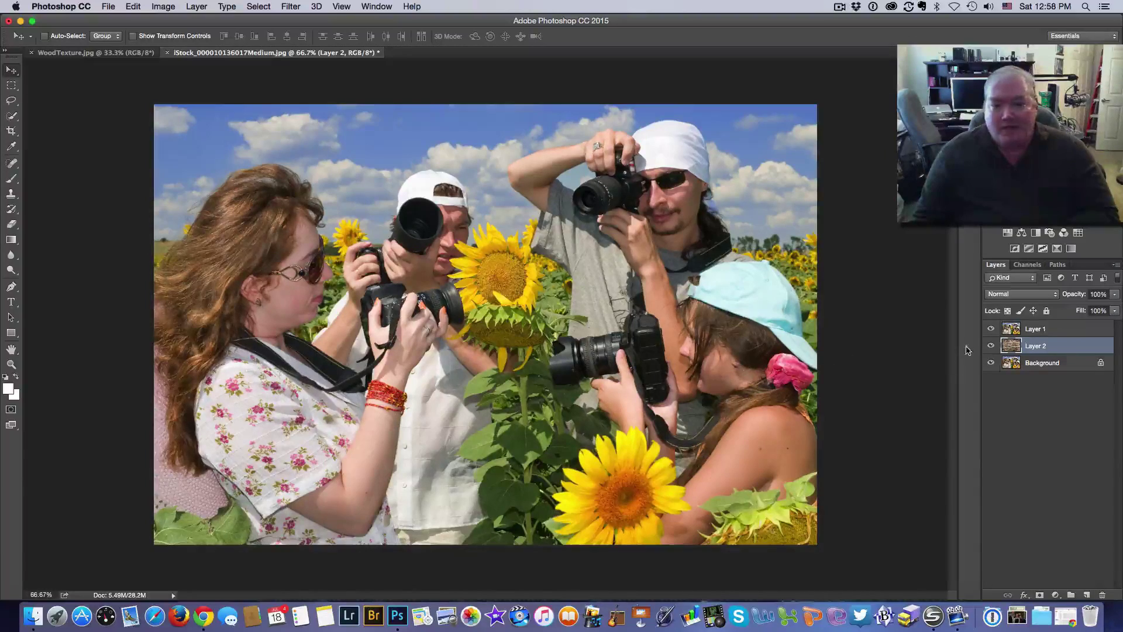
click(992, 329)
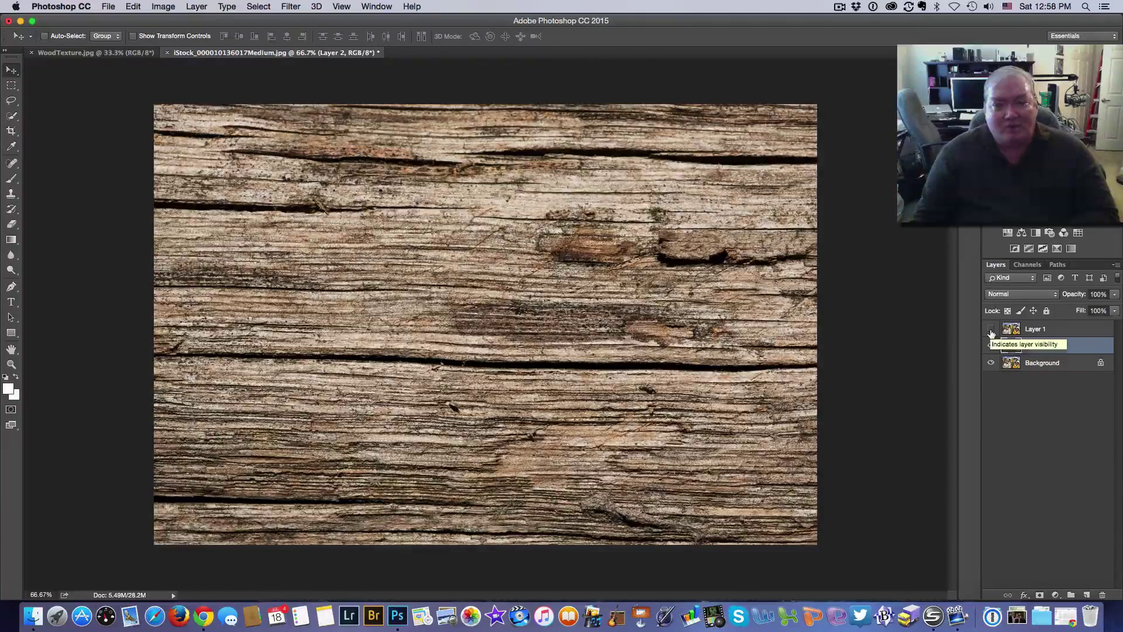
click(991, 331)
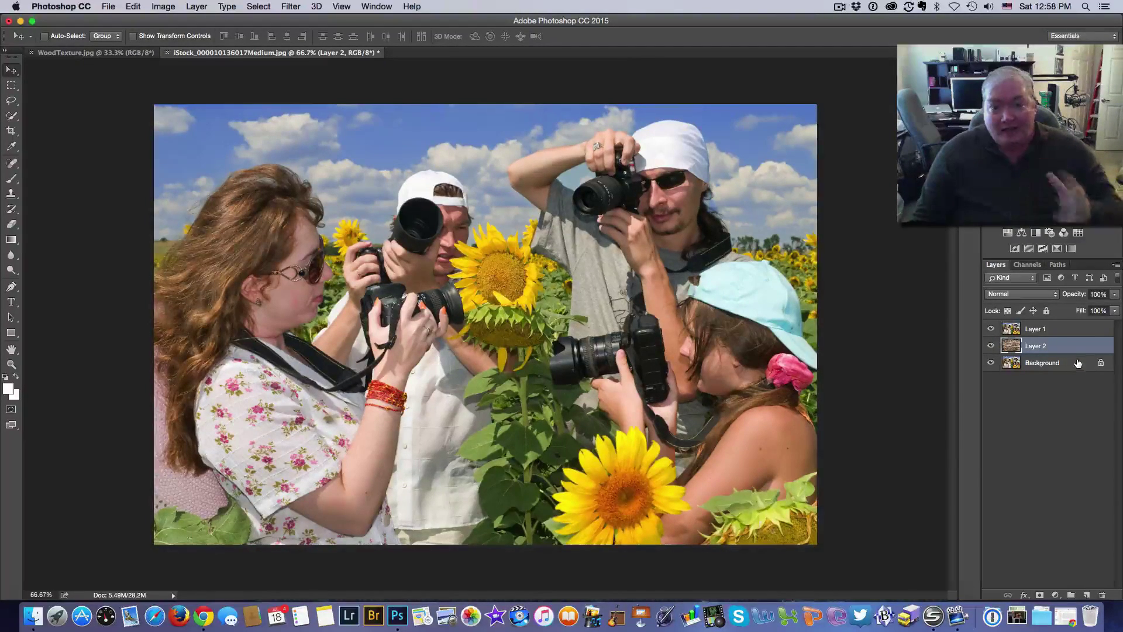
click(1085, 595)
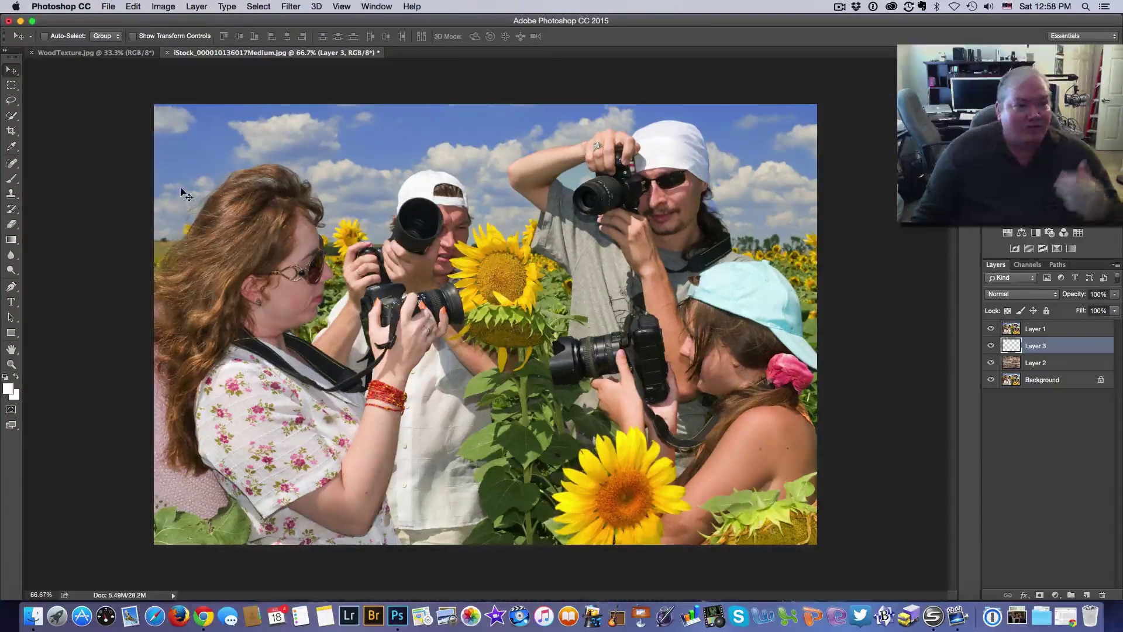
- Draw a rectangular marquee around the woman's face at the upper left of the photo
click(10, 86)
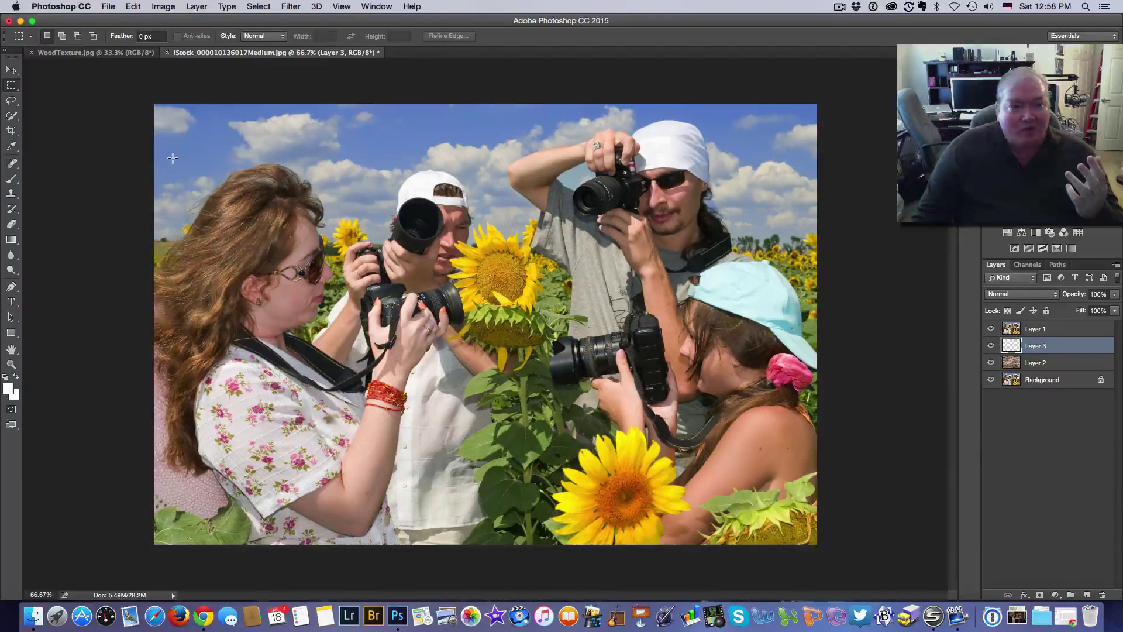
drag(173, 158, 280, 251)
drag(345, 326, 353, 351)
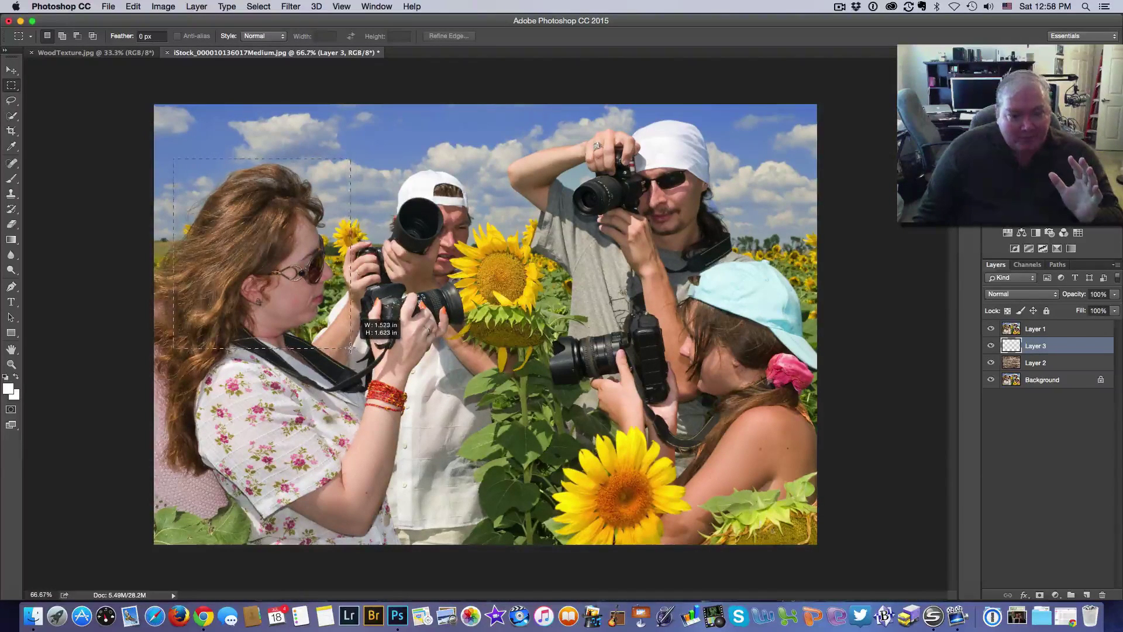
drag(350, 346, 350, 346)
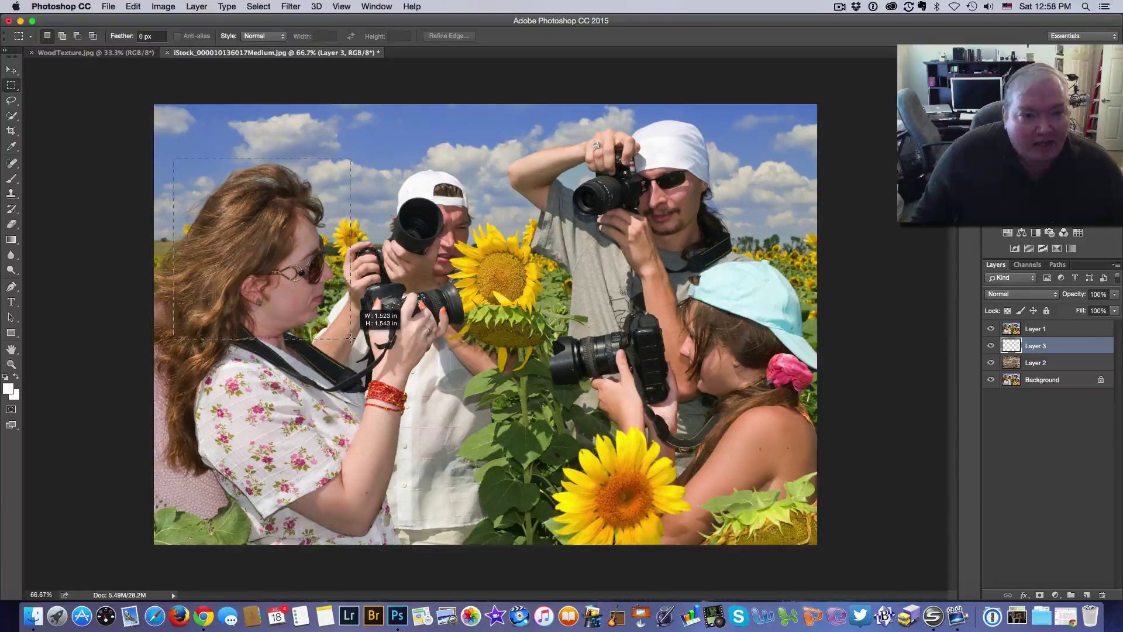
key(super+z)
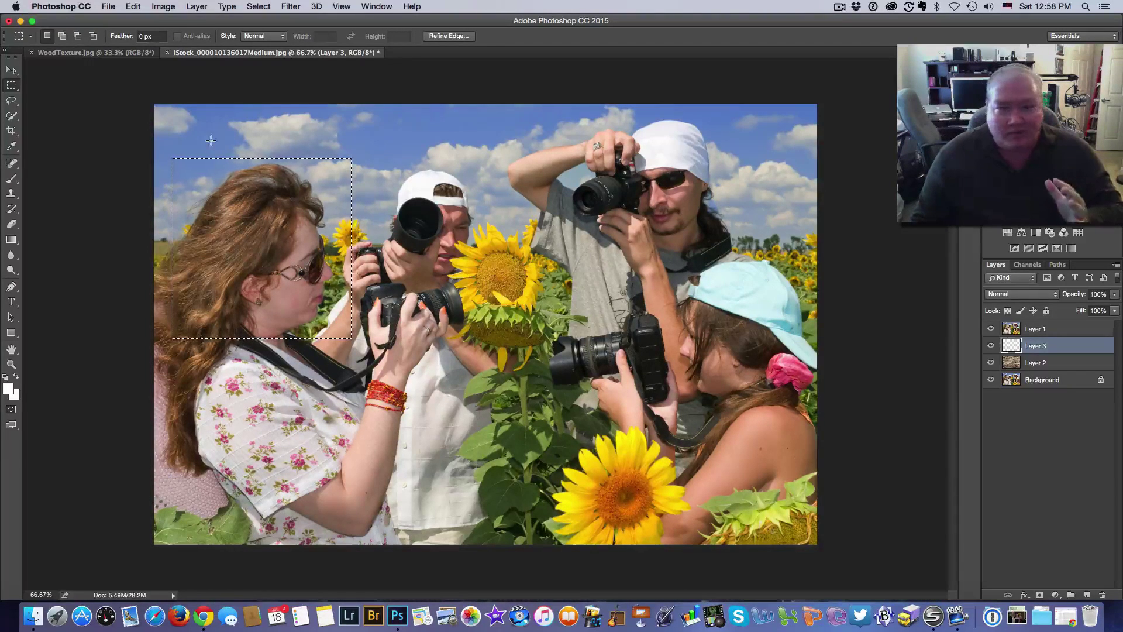
click(135, 6)
- Fill the rectangle on Layer 3 with black, then make Layer 1 active
click(177, 182)
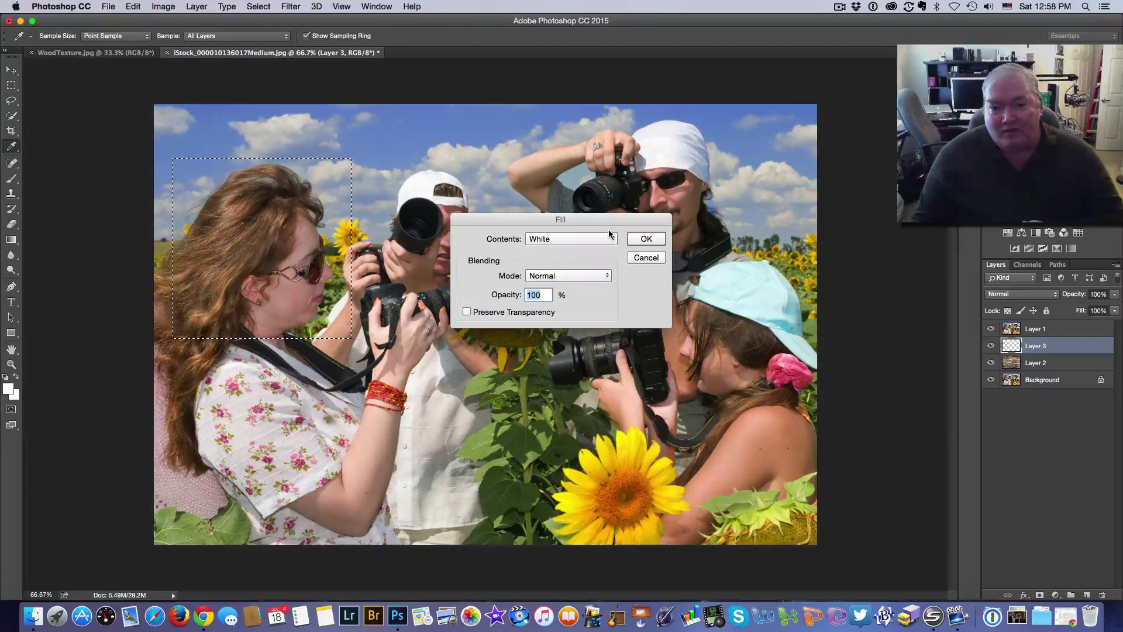
click(609, 234)
click(602, 218)
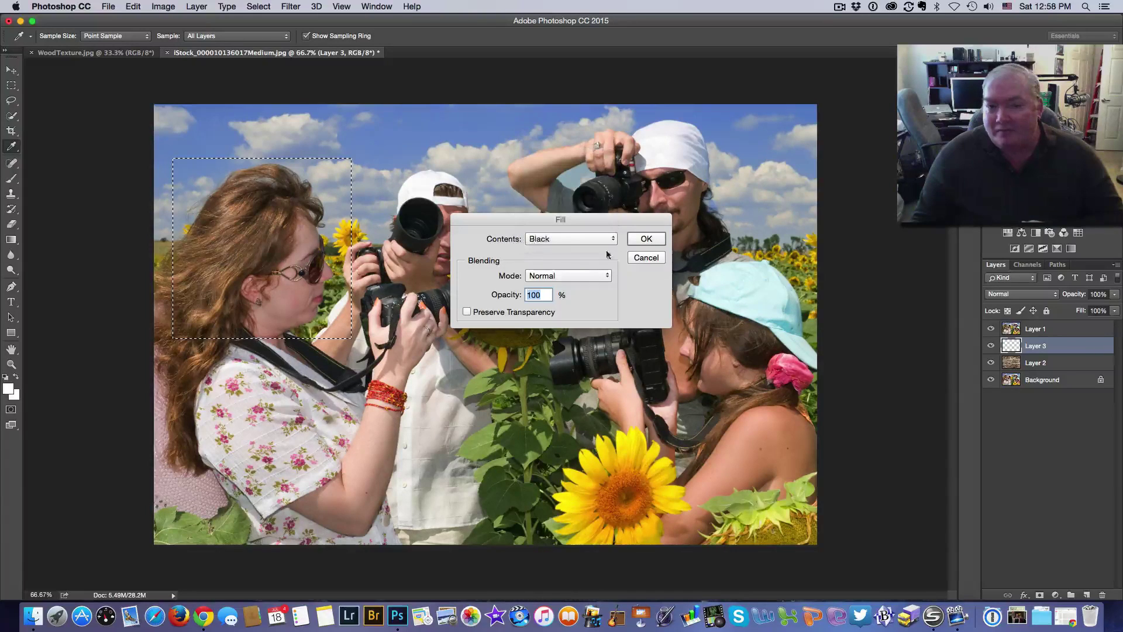
click(663, 242)
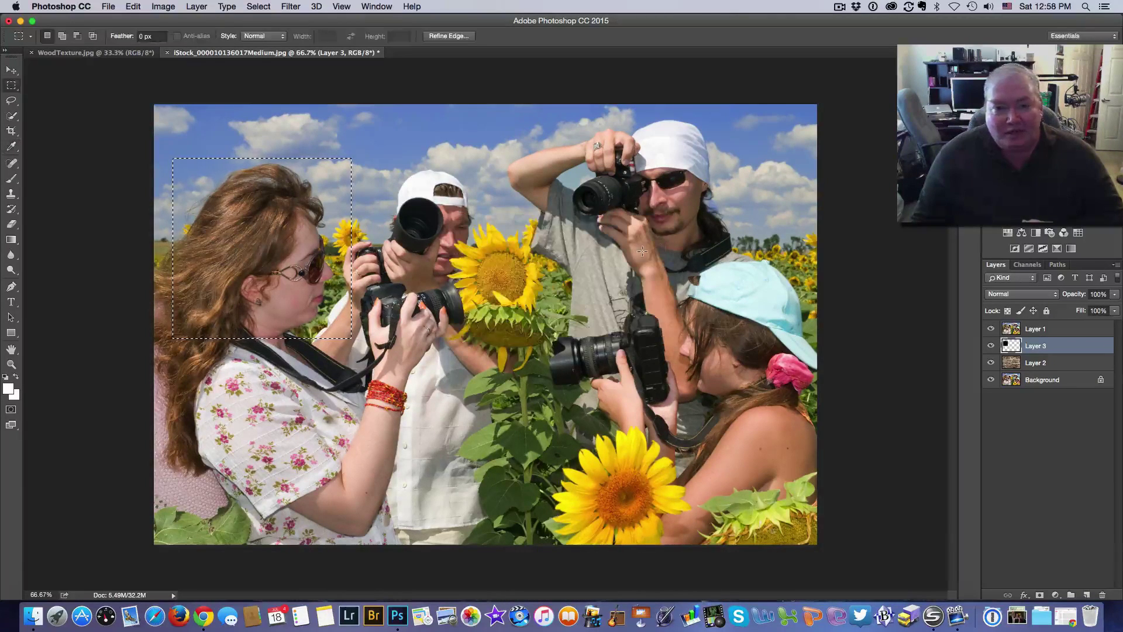
click(1042, 330)
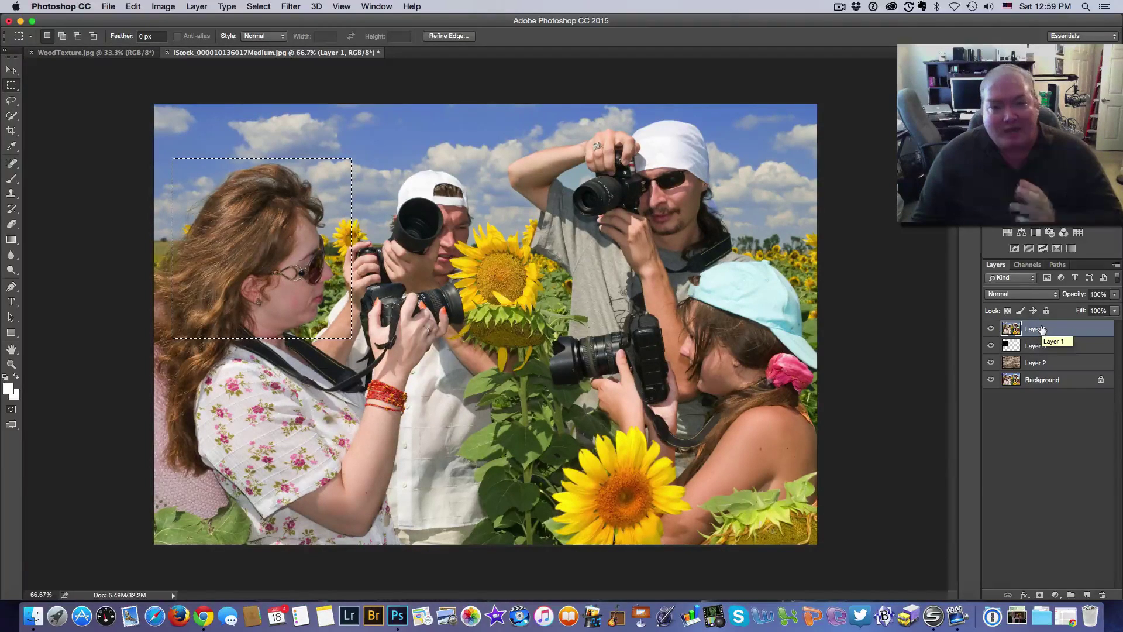
- Clip Layer 1 to Layer 3's rectangle so only the face shows, then select Layer 3
right_click(1041, 330)
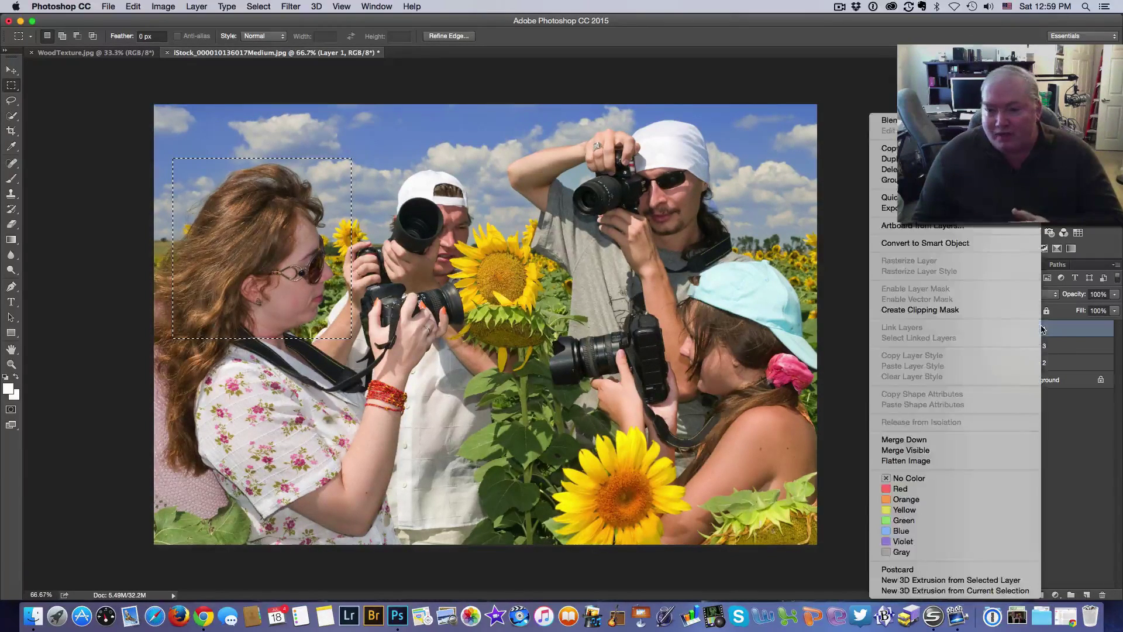
click(941, 316)
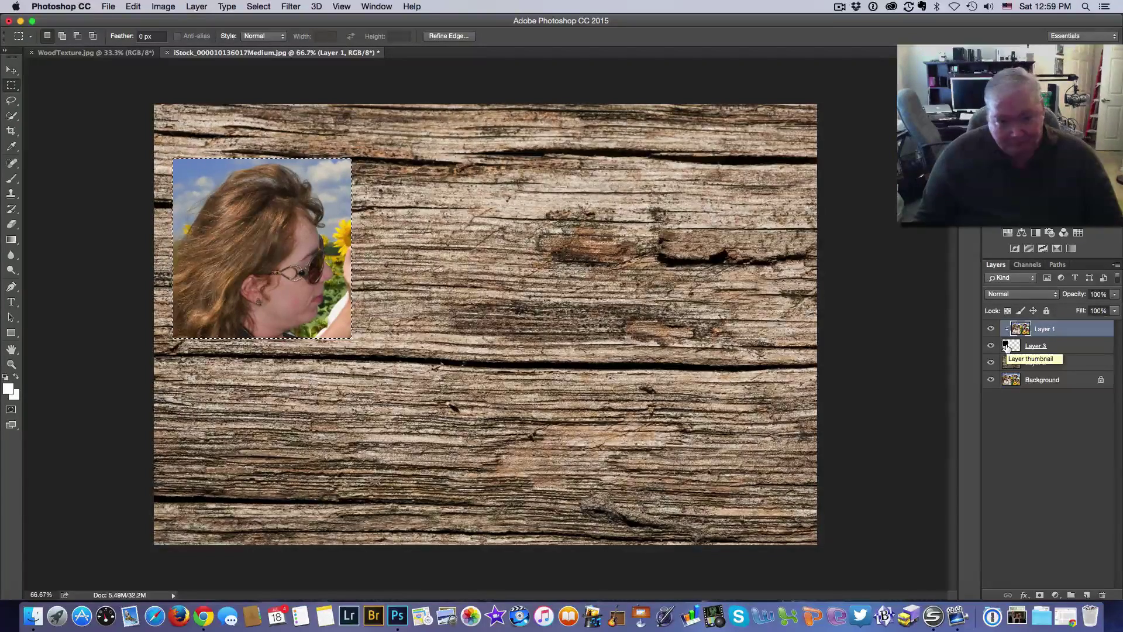
click(1036, 346)
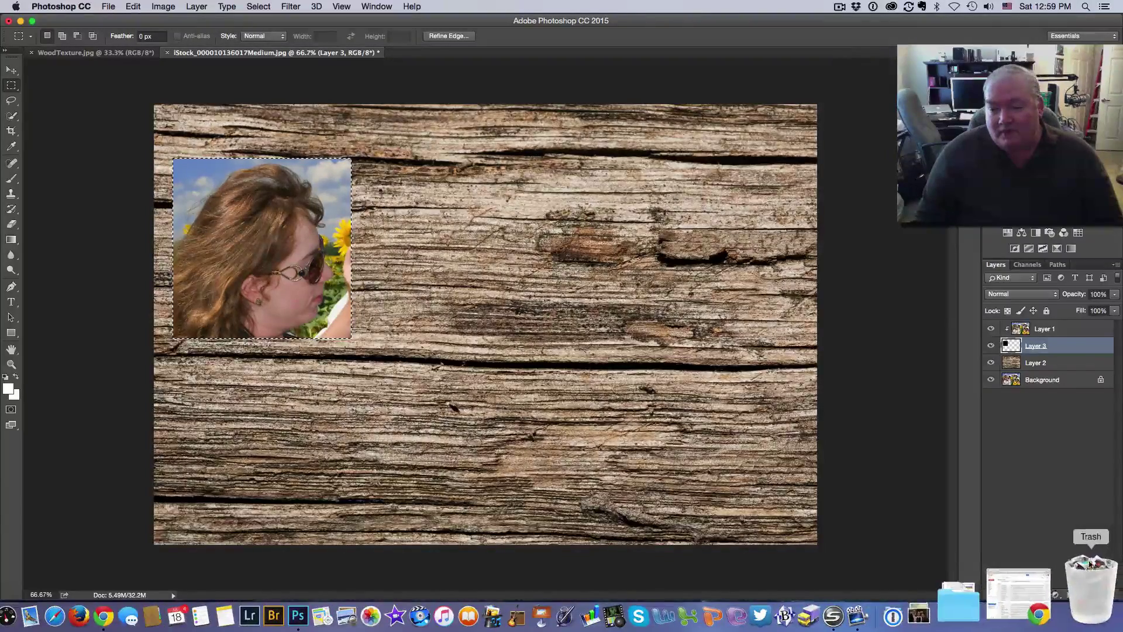
- Add Layer 4 beneath Layer 3, deselect, and marquee a slightly larger rectangle around the face
click(1084, 595)
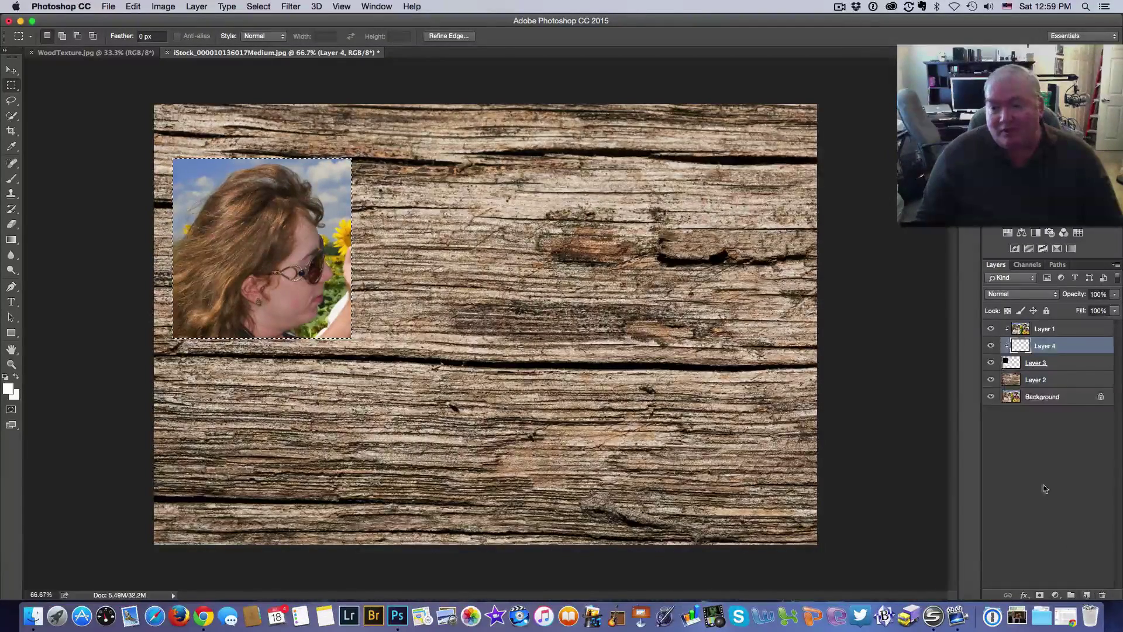
drag(1032, 353, 1036, 363)
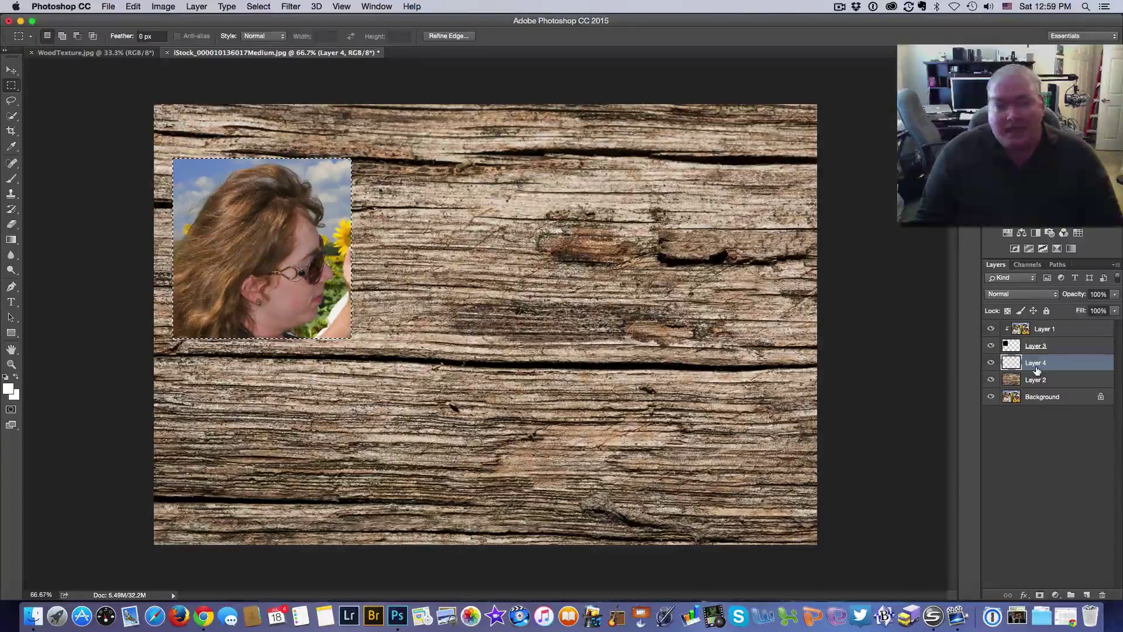
key(super+d)
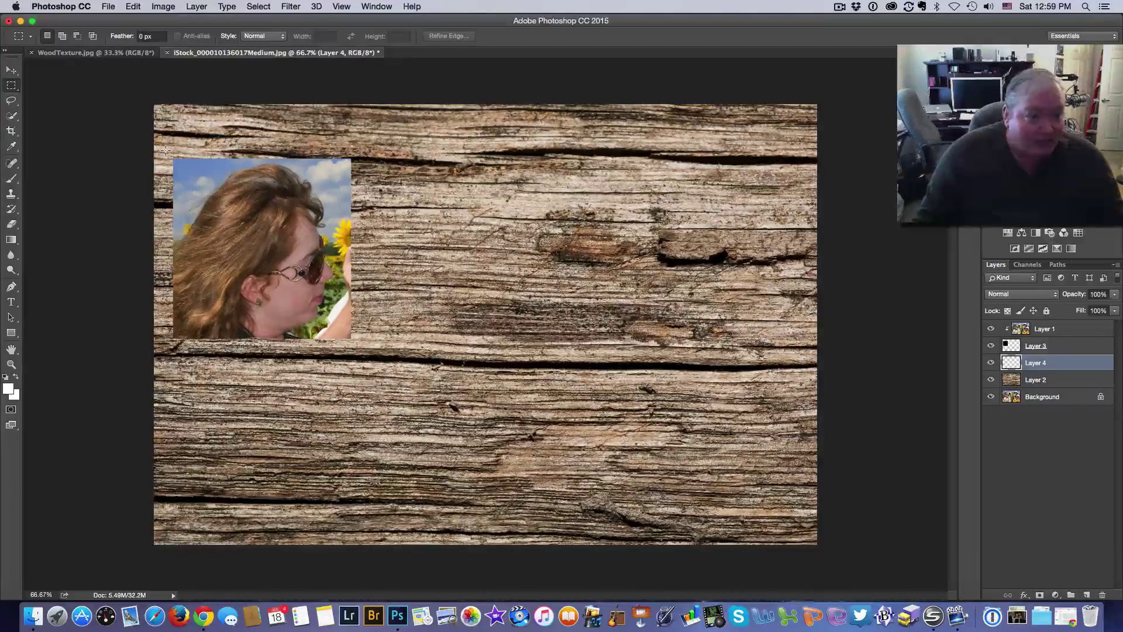
drag(207, 214, 359, 376)
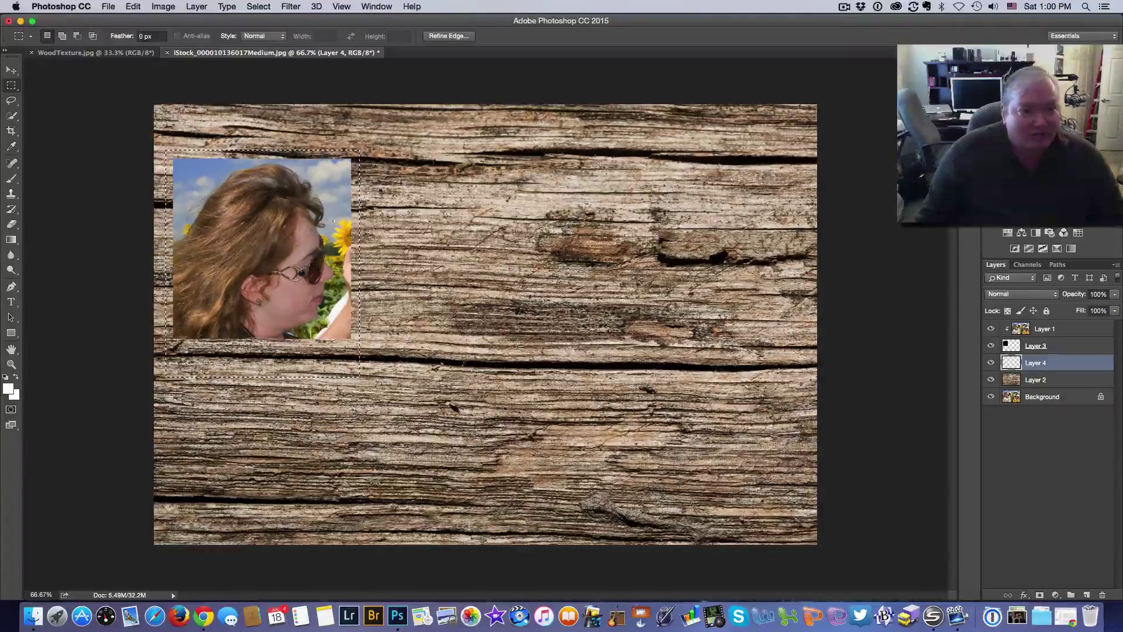
- Fill the larger selection on Layer 4 with white and deselect it
click(134, 7)
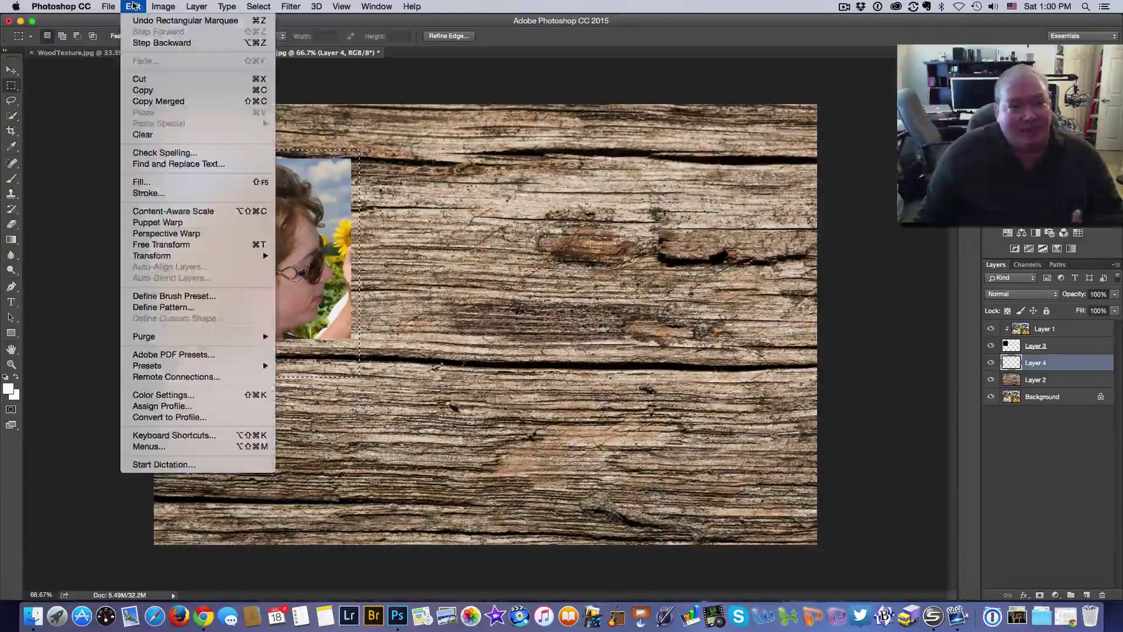
click(173, 183)
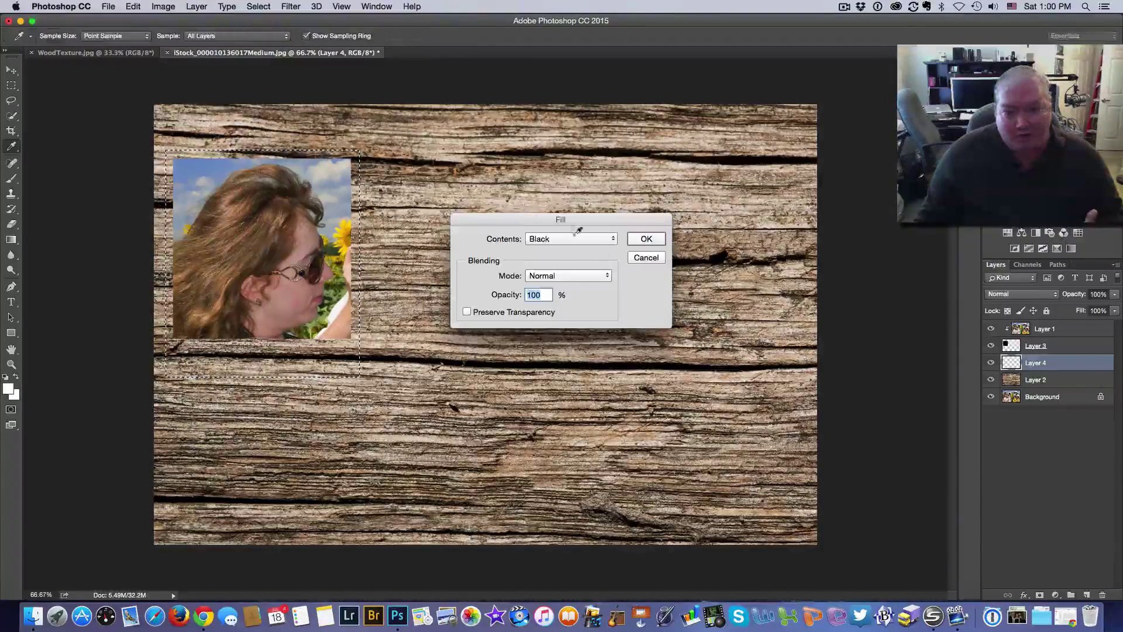
click(614, 240)
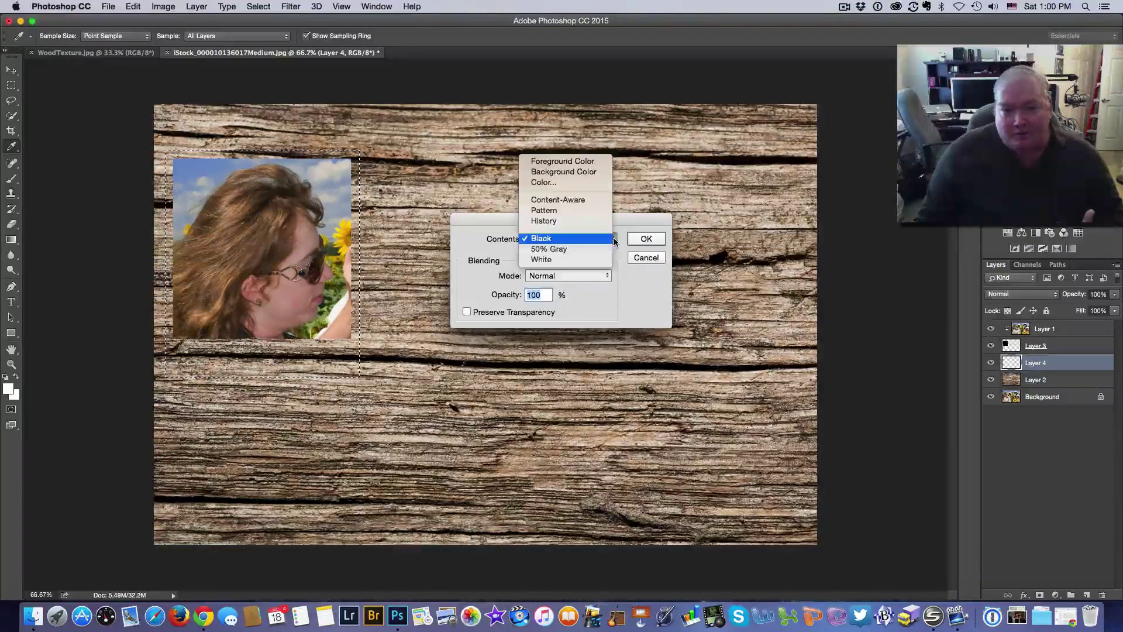
click(547, 258)
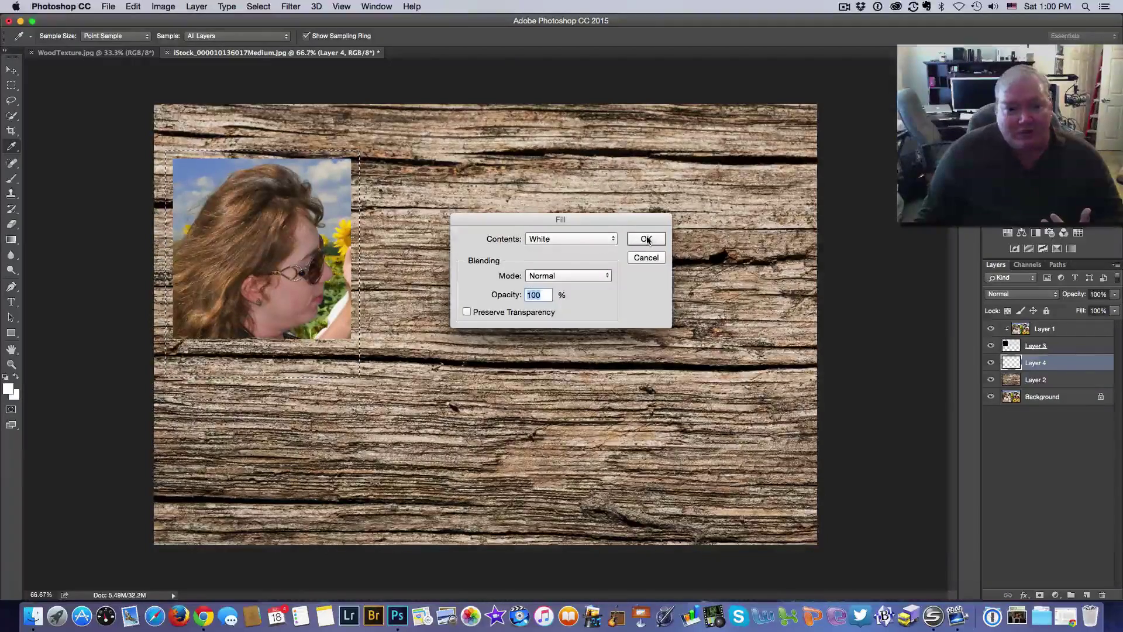
click(646, 238)
key(m)
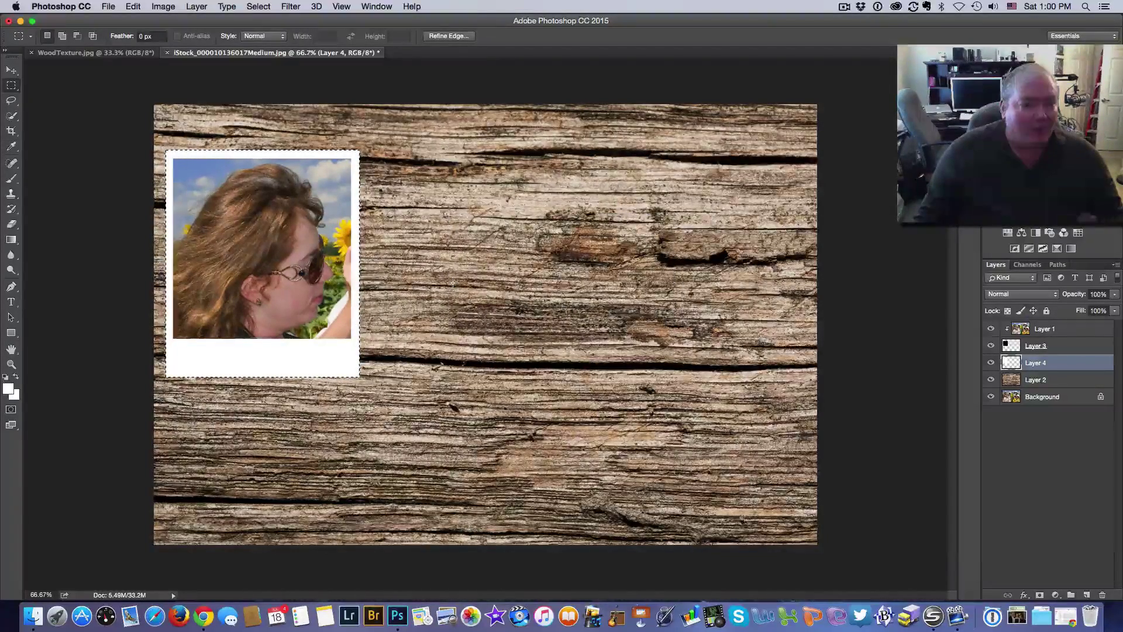
key(super+d)
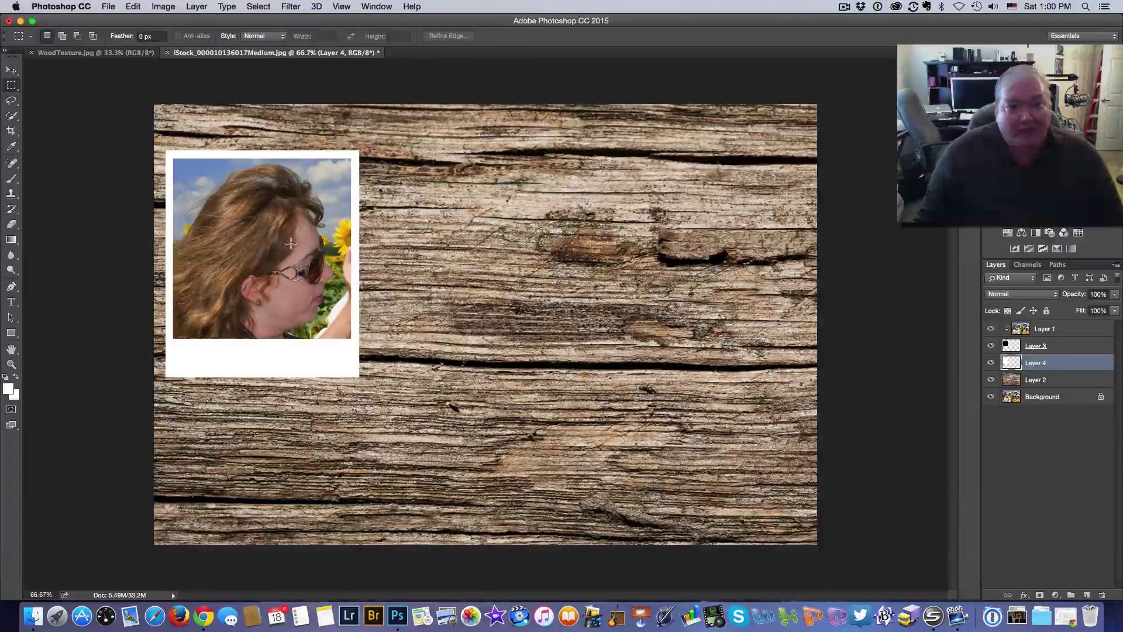
click(1059, 351)
- Select Layers 3 and 4 together and move the polaroid slightly right and down
shift+click(1057, 361)
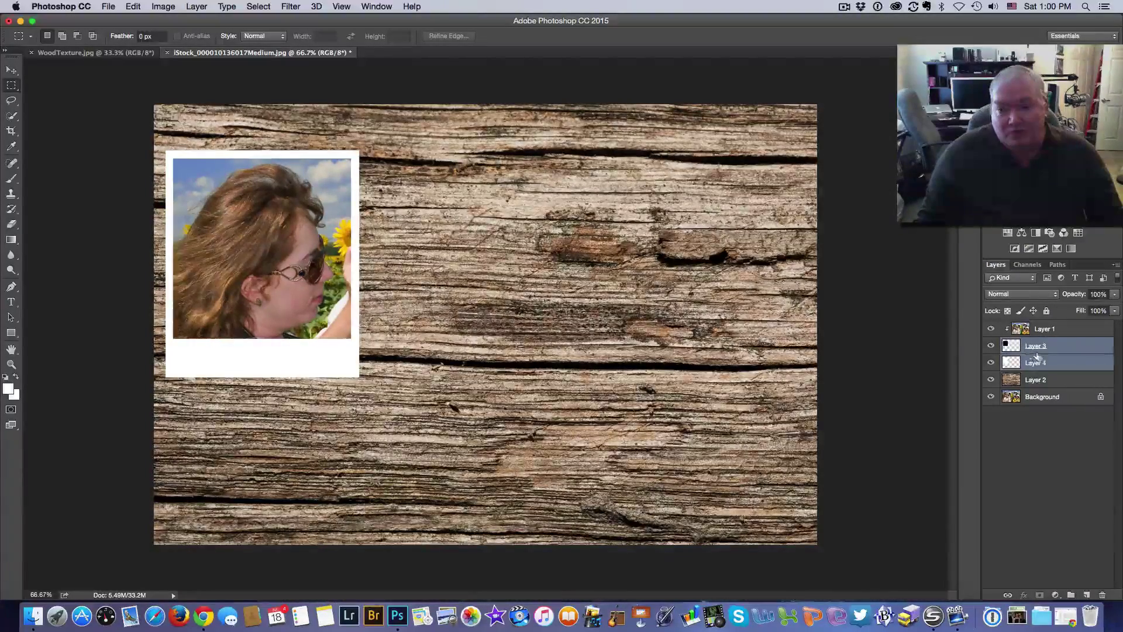
click(8, 71)
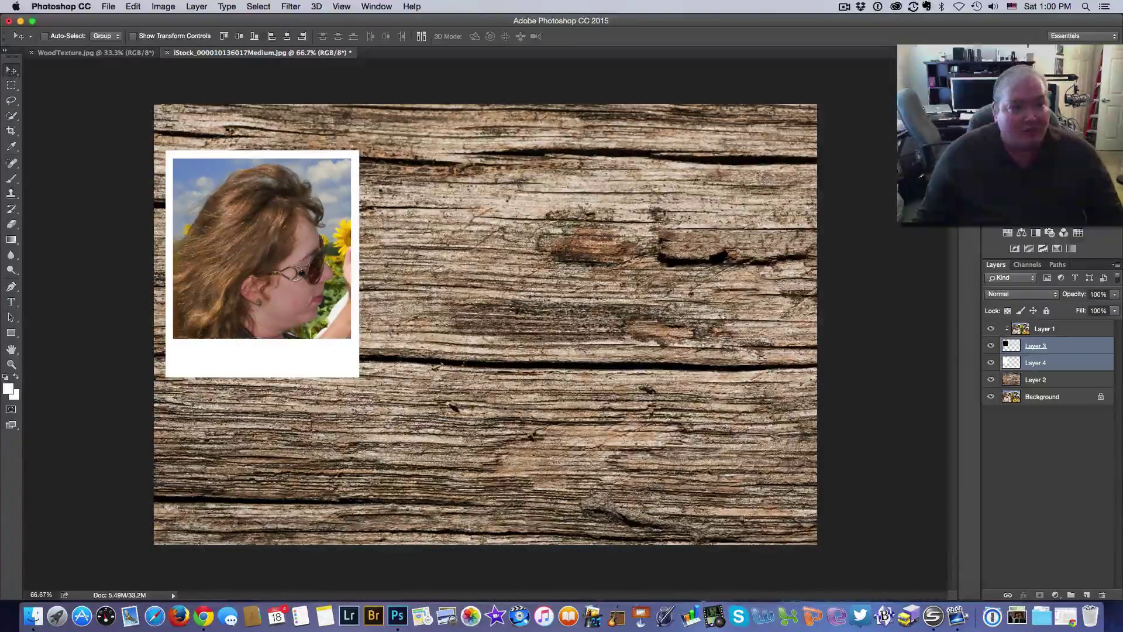
drag(258, 151, 278, 162)
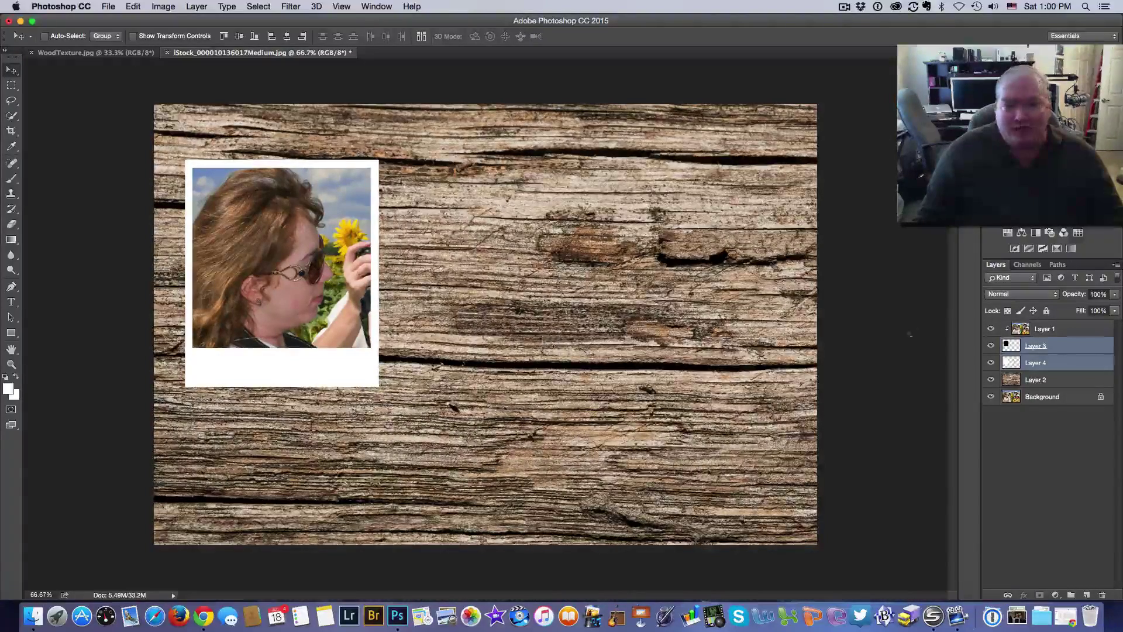
- Apply an inner Bevel & Emboss with 3 px size to Layer 3 alone
click(1060, 345)
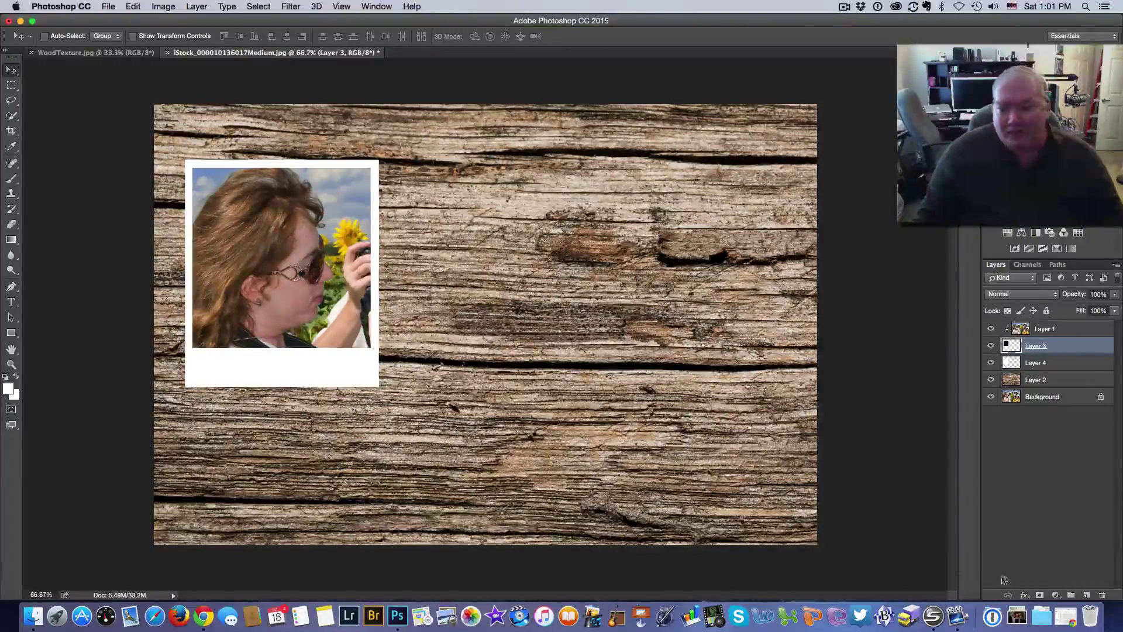
click(1025, 595)
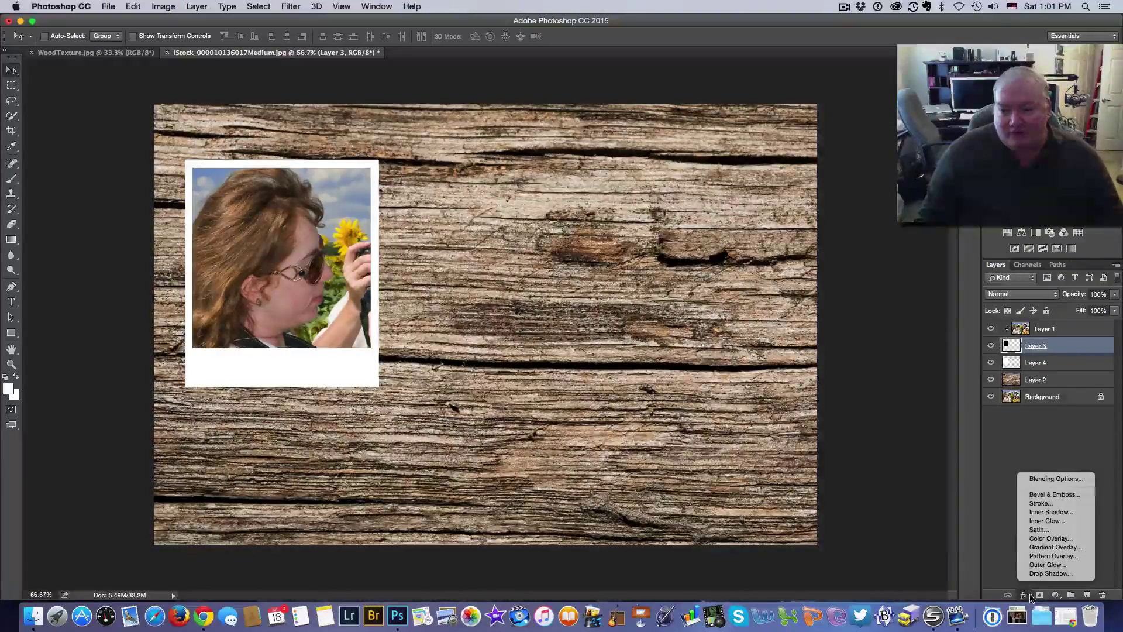
click(1056, 495)
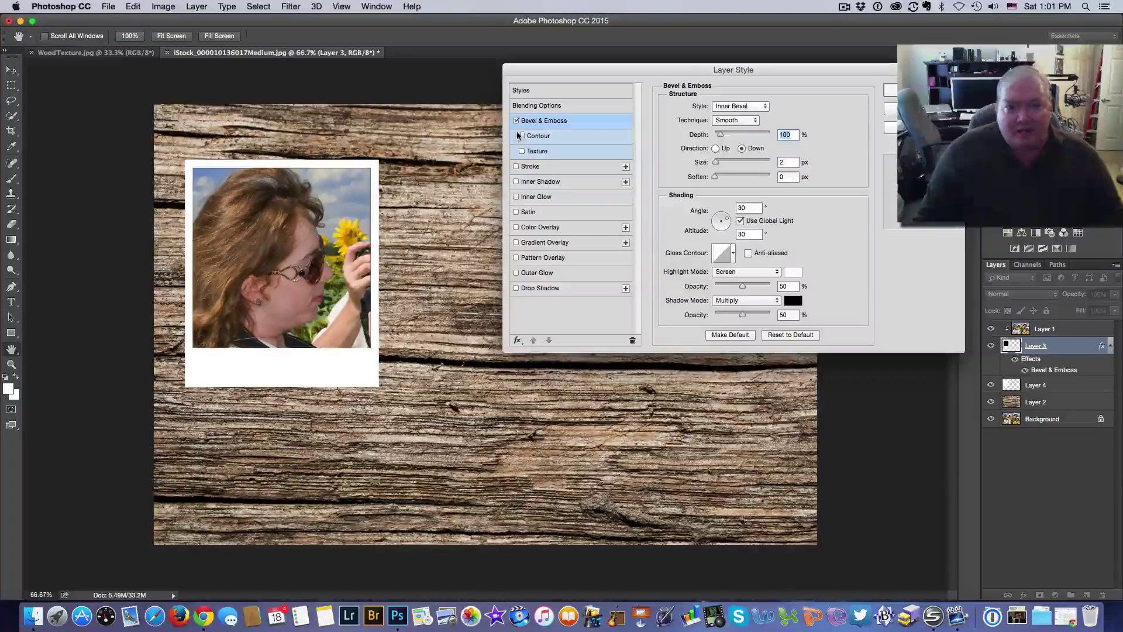
click(717, 163)
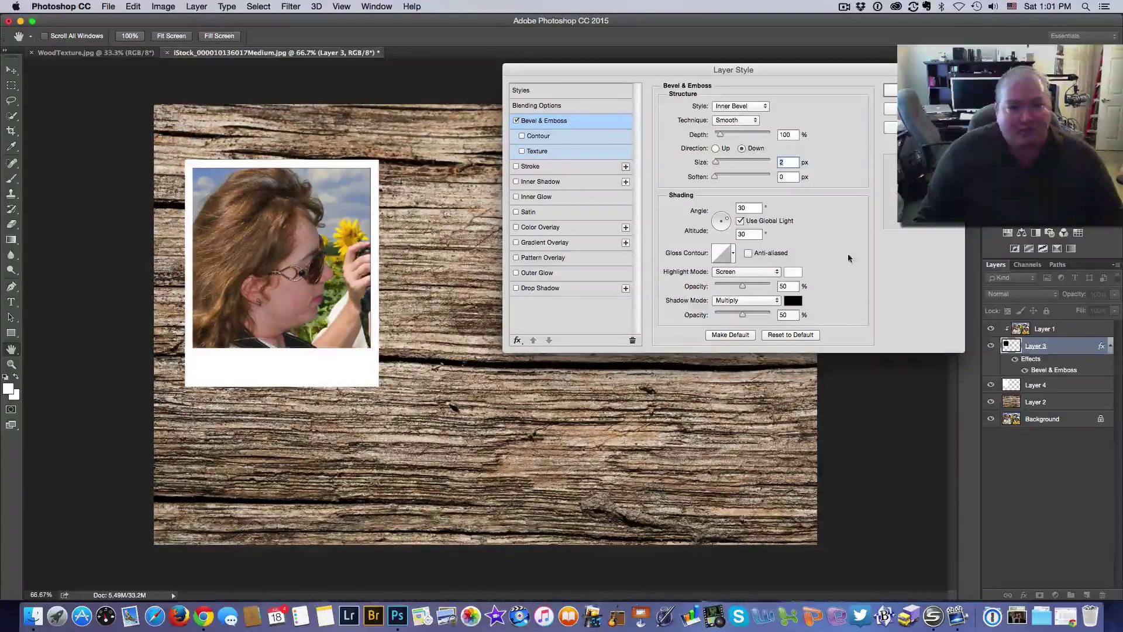
key(Return)
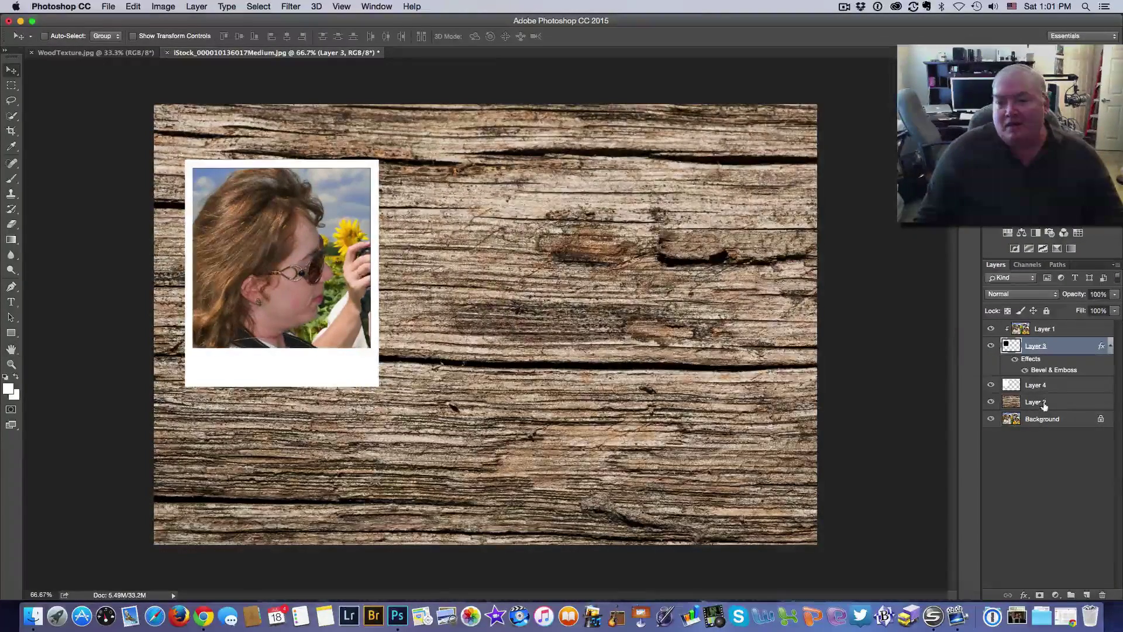
- Add a default Multiply drop shadow to the white frame on Layer 4
click(1045, 387)
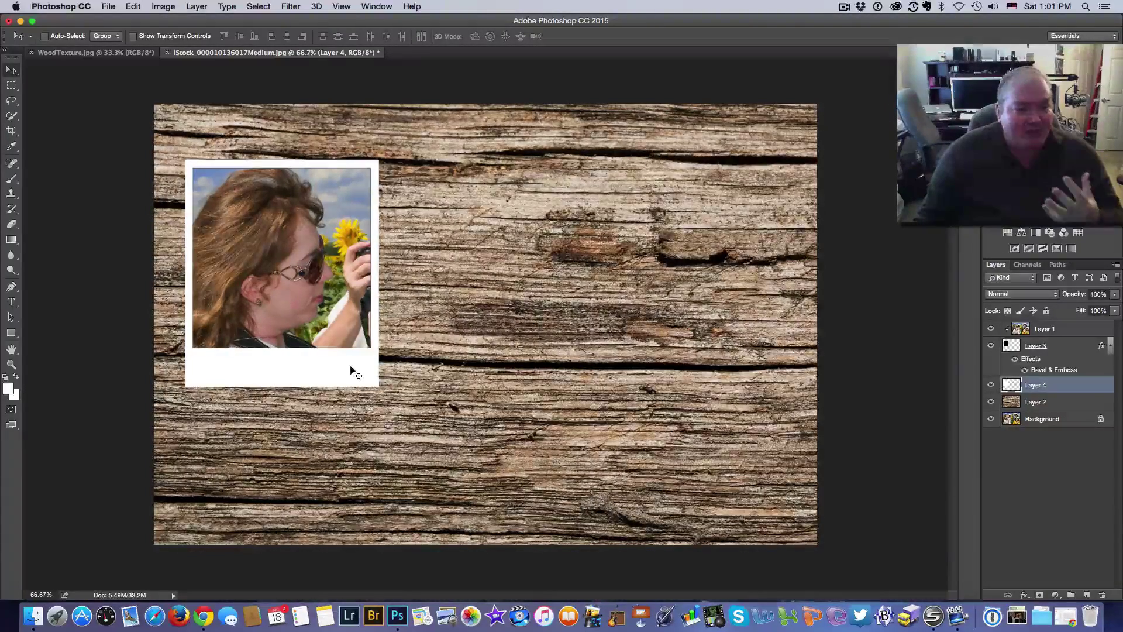
click(1024, 595)
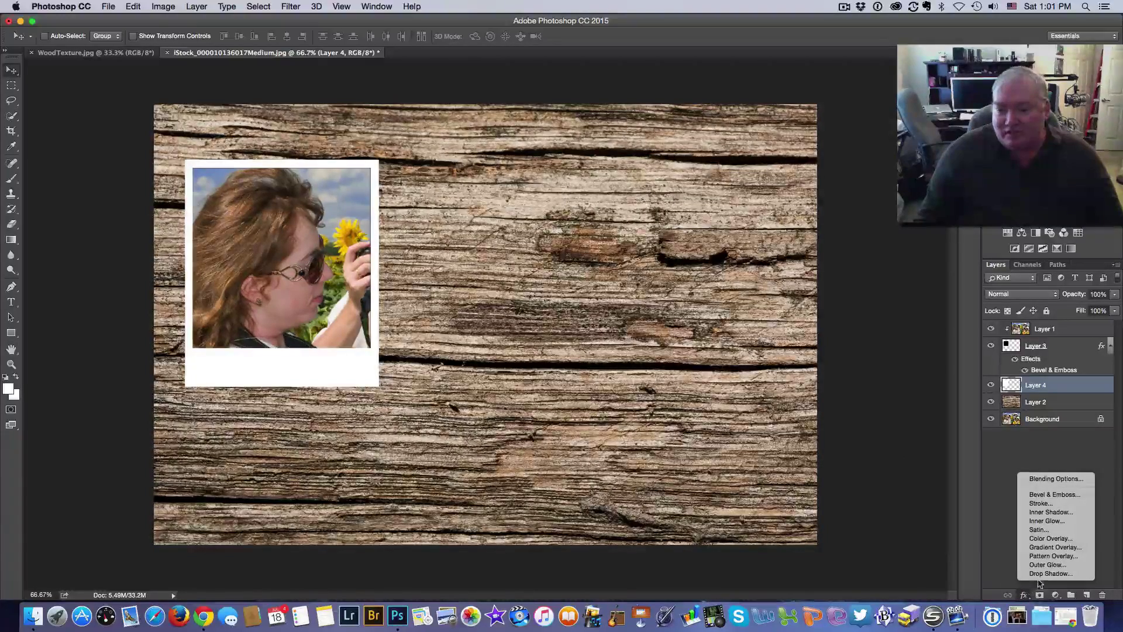
click(1039, 573)
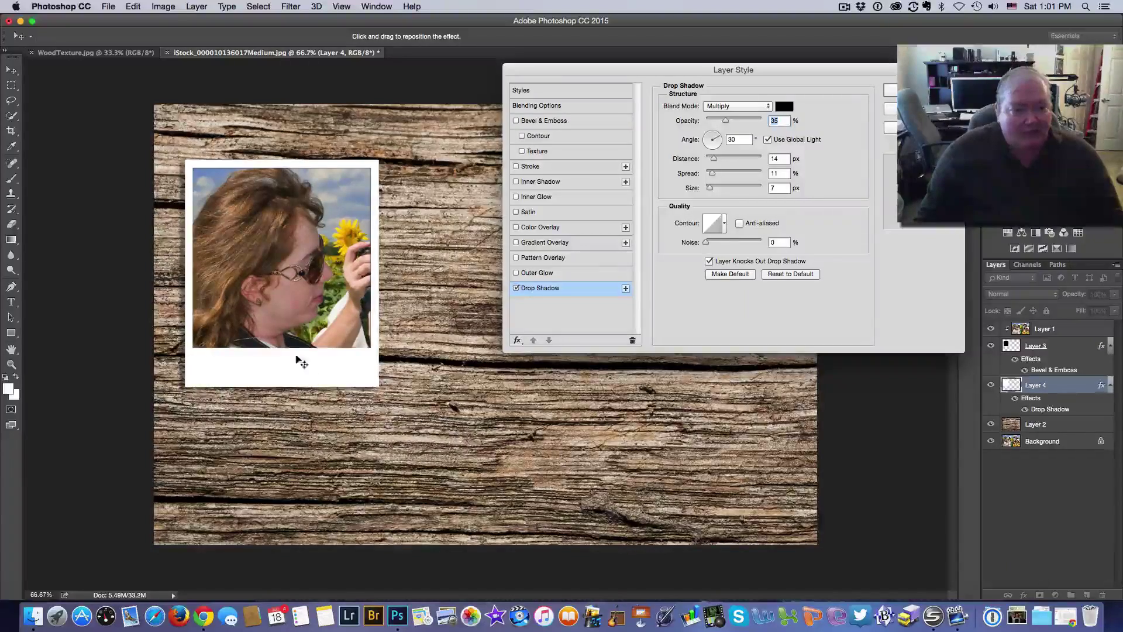
click(886, 91)
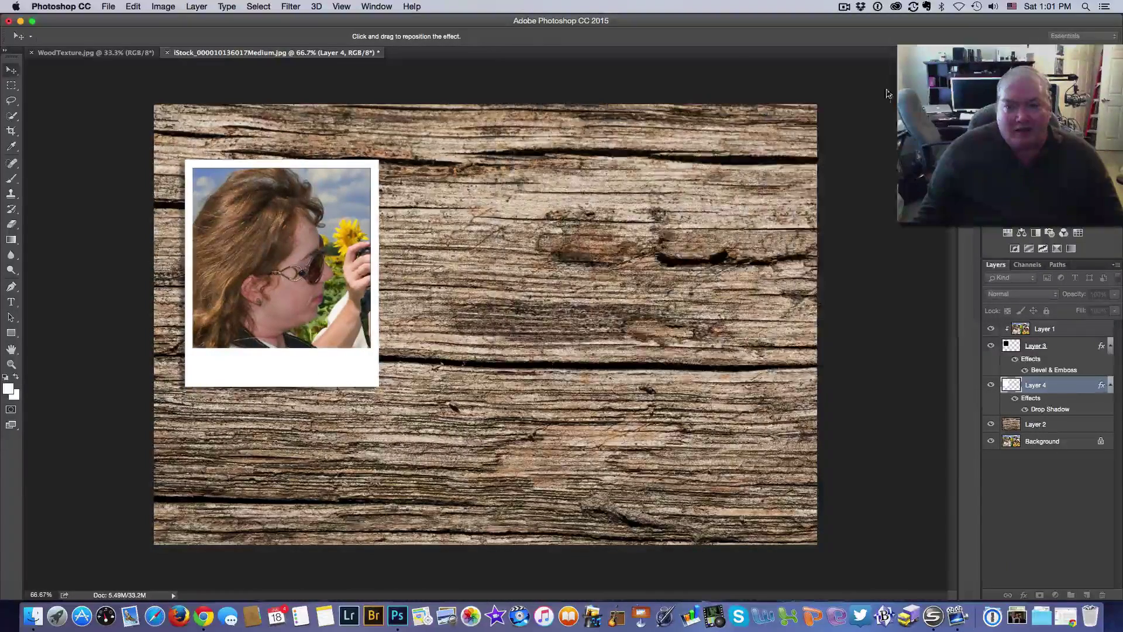
click(1015, 400)
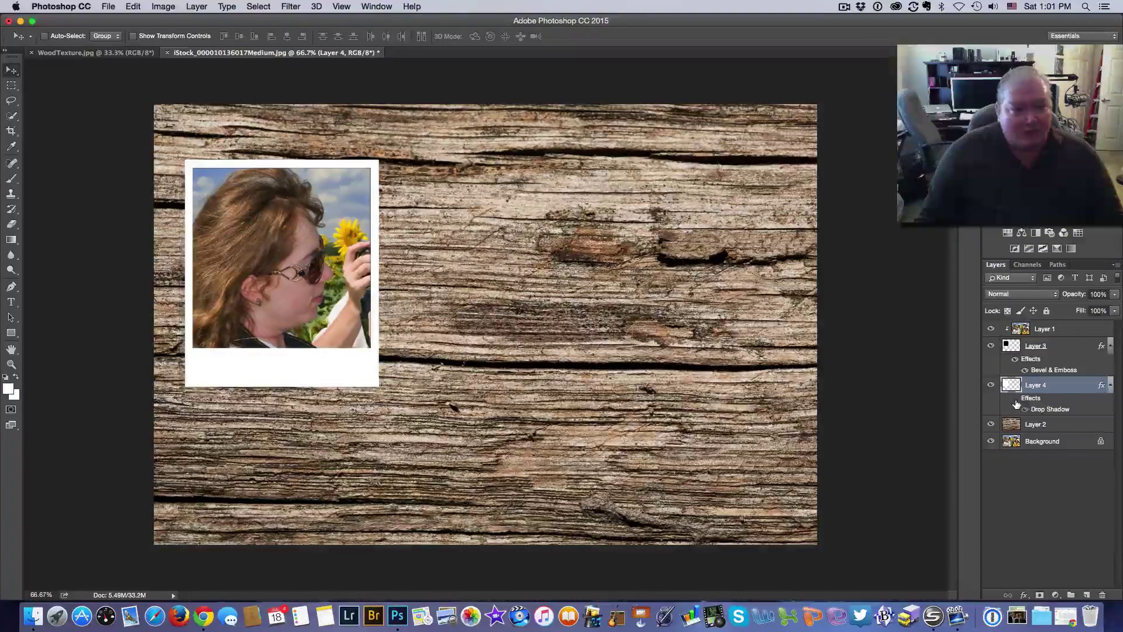
click(1015, 400)
click(1015, 400)
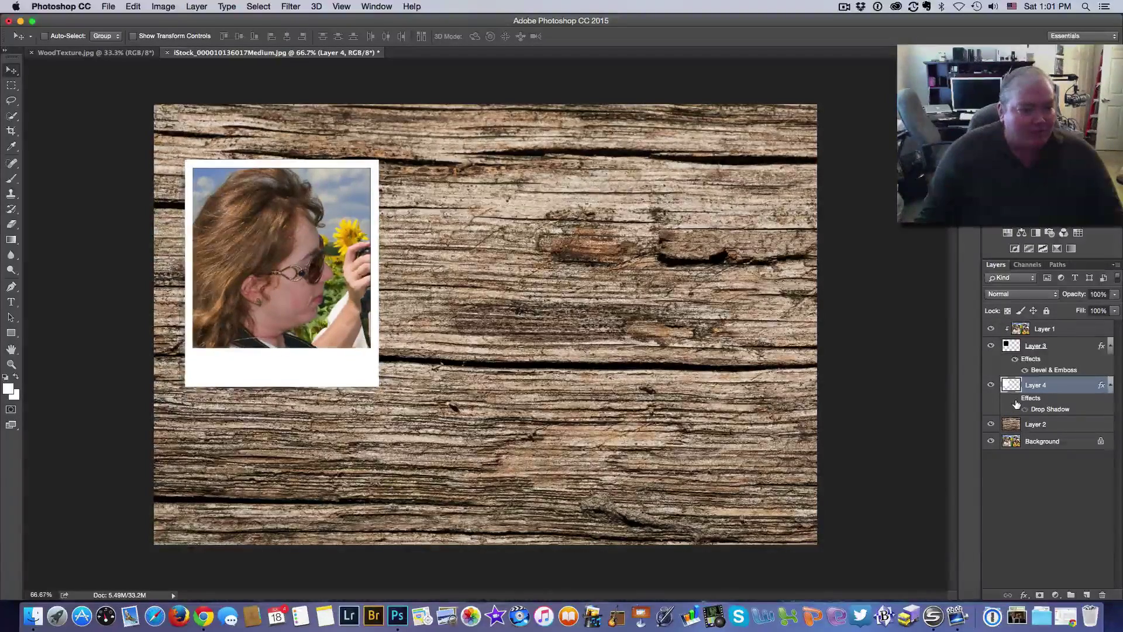
click(1015, 400)
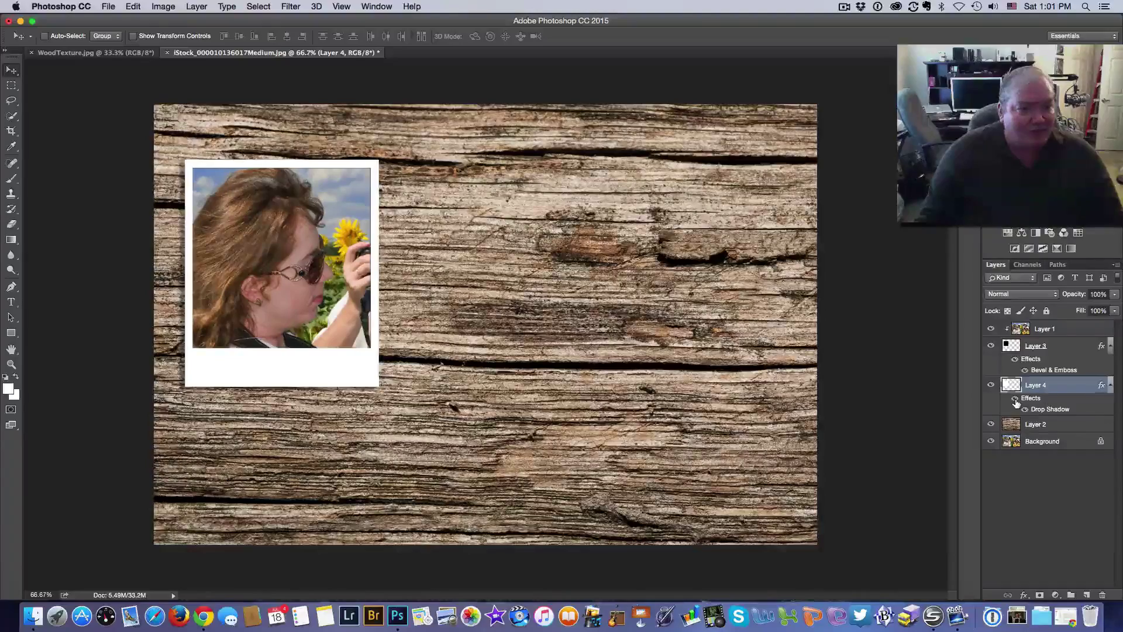
click(1015, 400)
click(1015, 400)
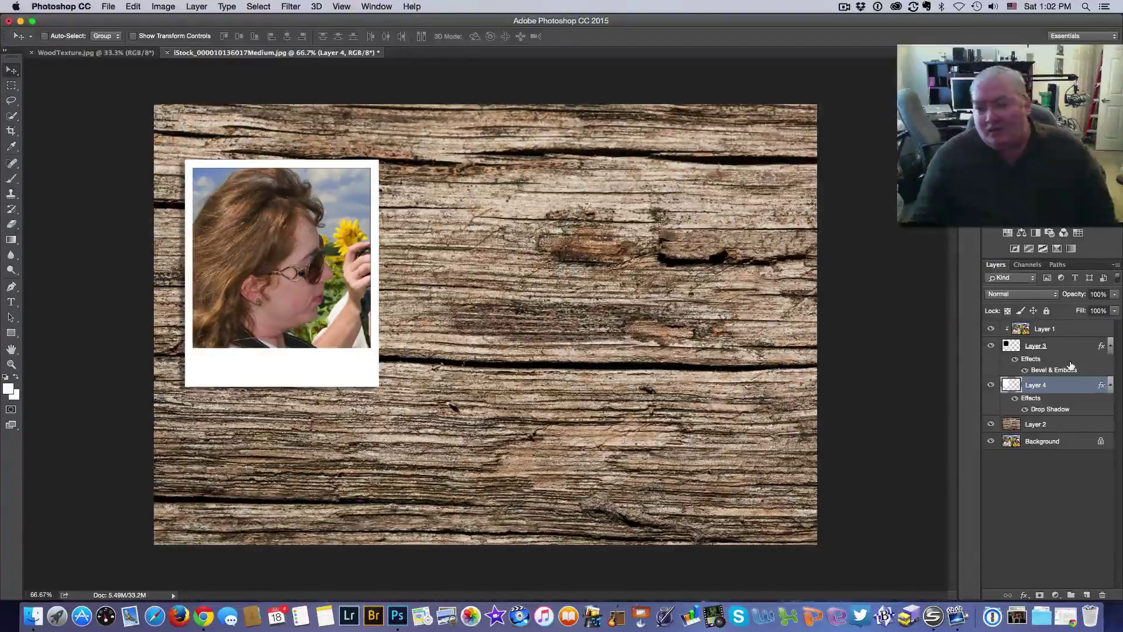
click(1075, 331)
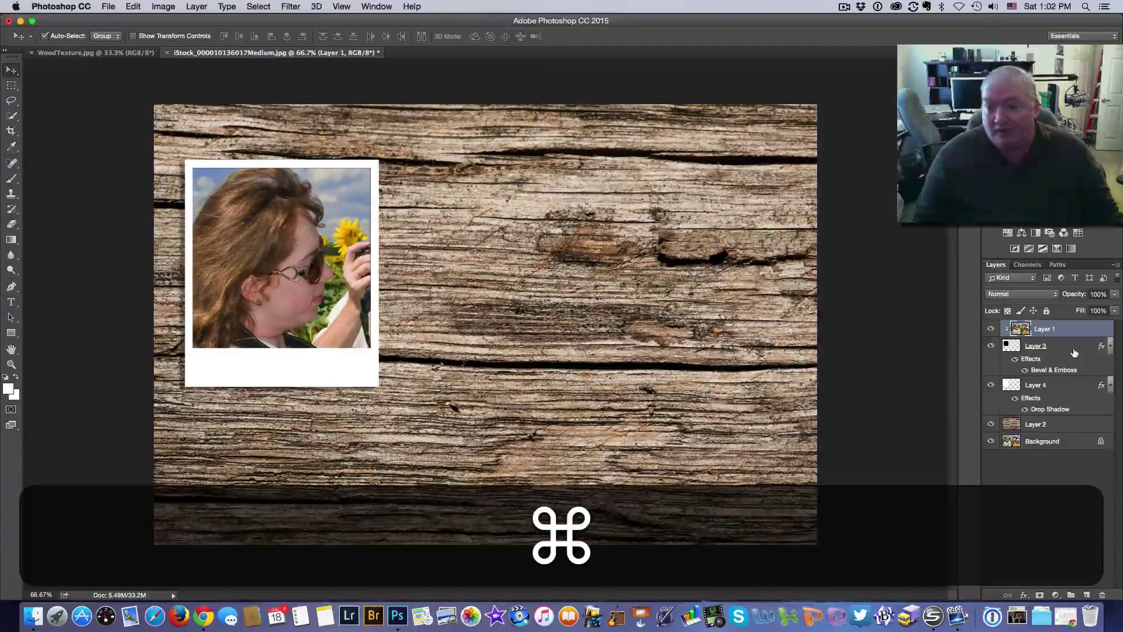
- Group Layer 1, Layer 3 and Layer 4 and rename the group 'Polaroid 1'
super+click(1074, 352)
super+click(1072, 386)
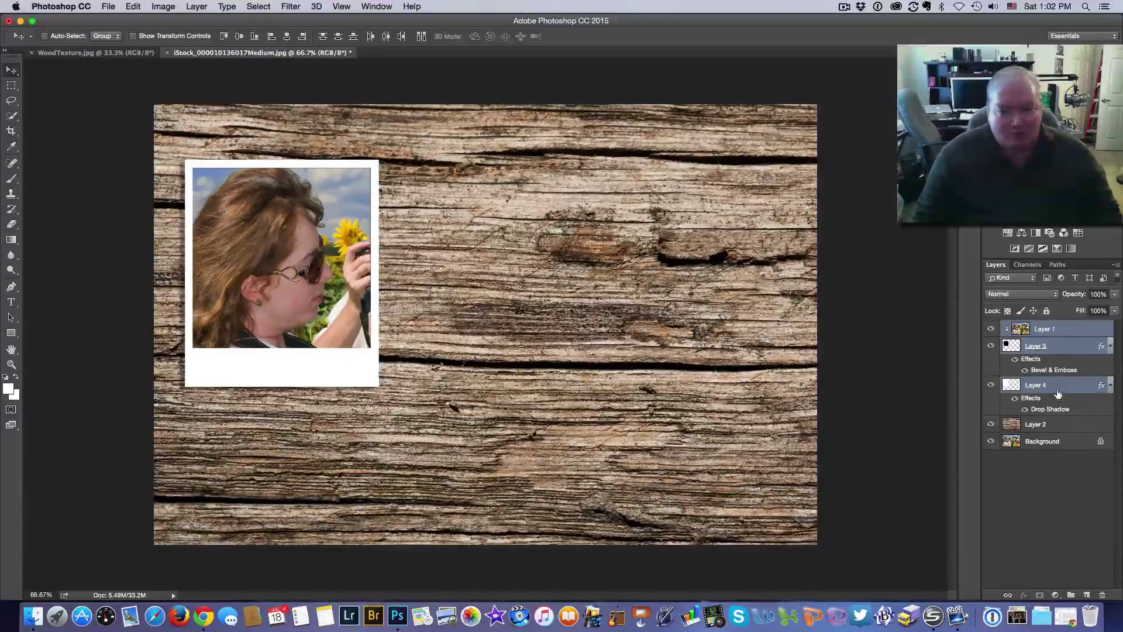
click(1071, 594)
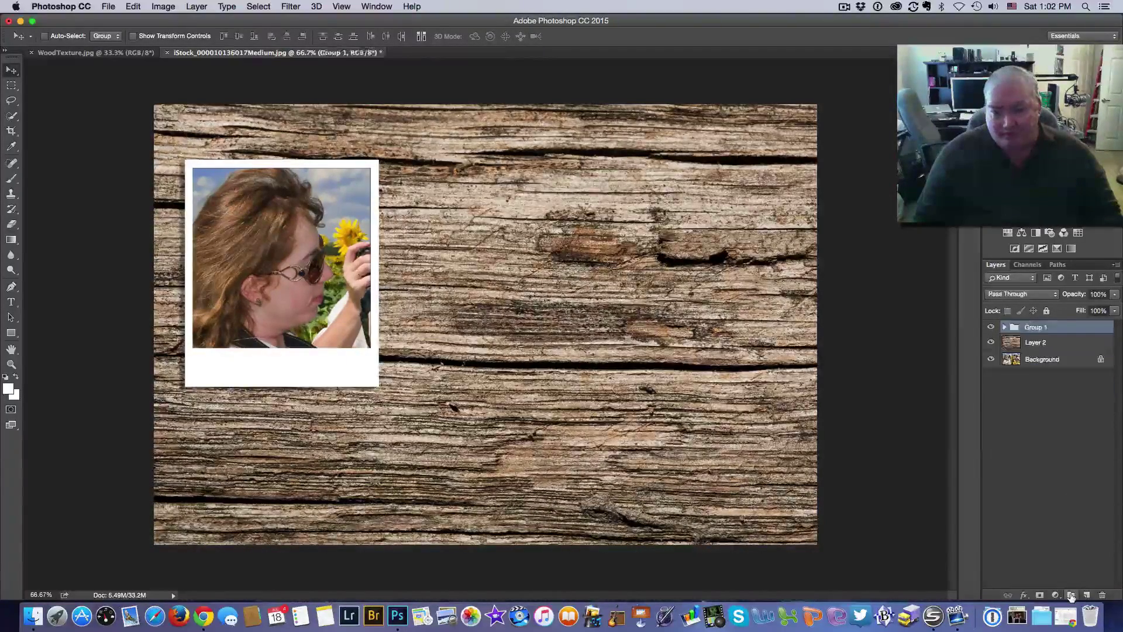
double_click(1036, 327)
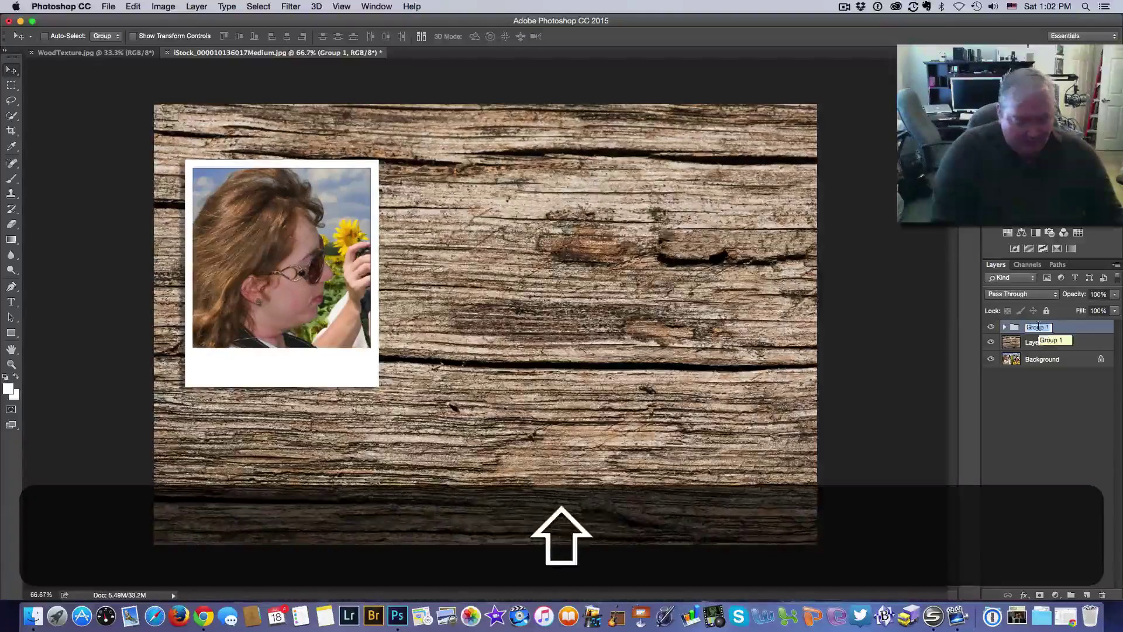
text(Polar)
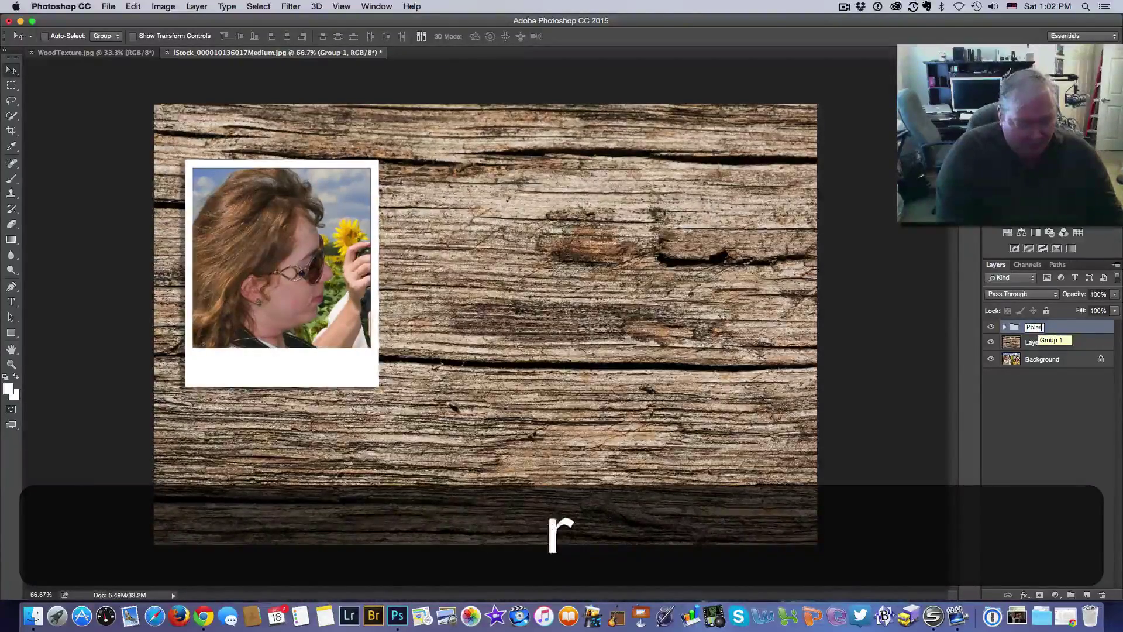
text(oid 1)
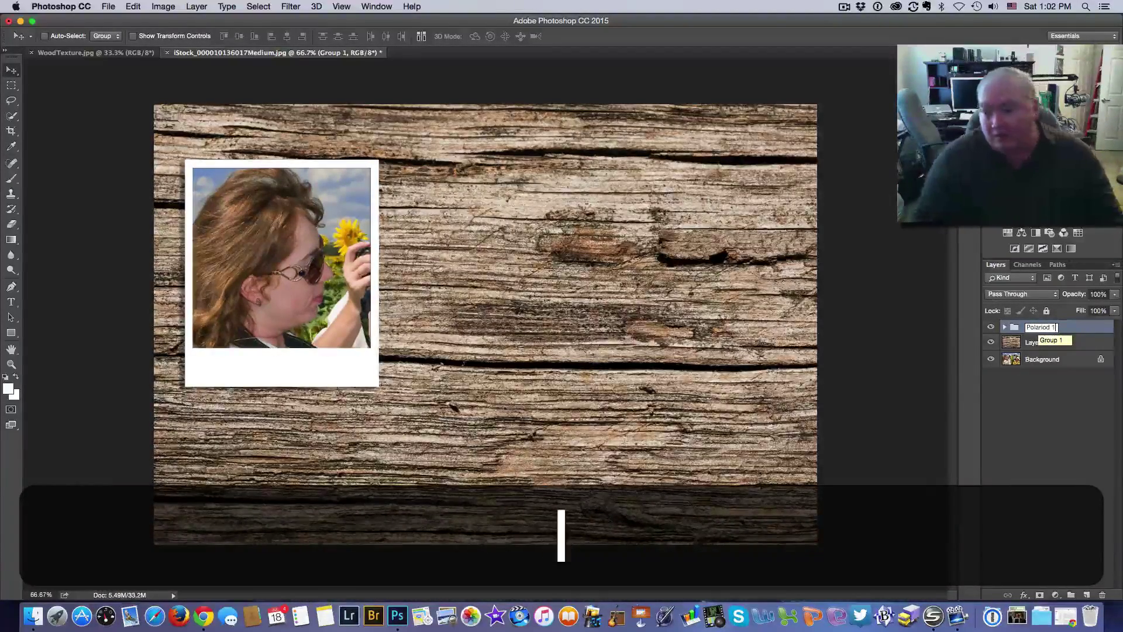
key(Return)
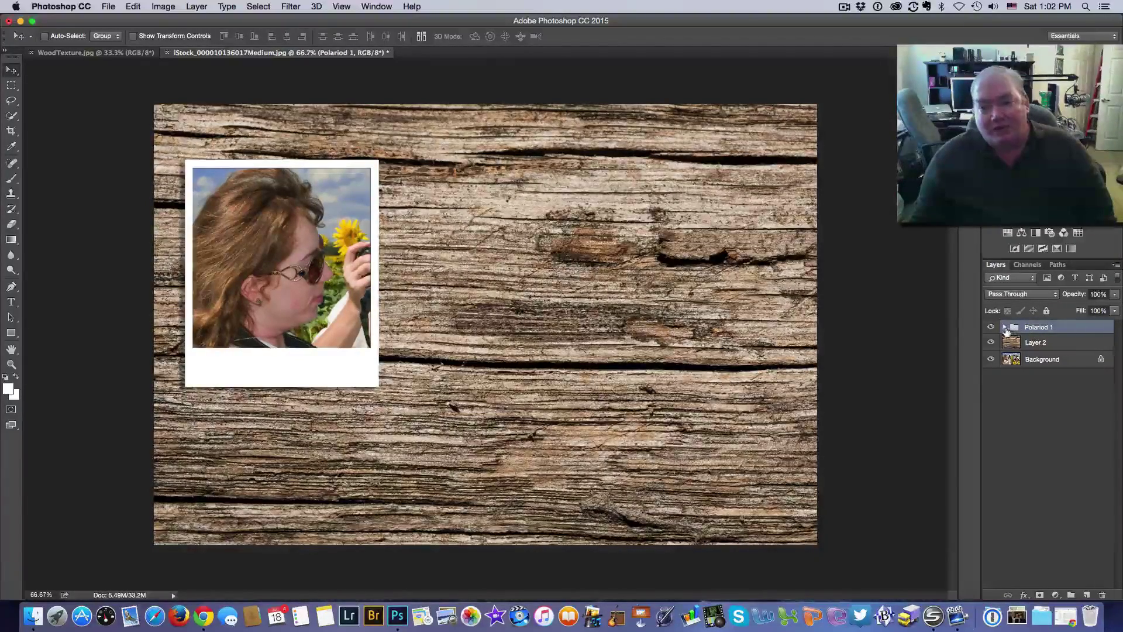
click(1004, 327)
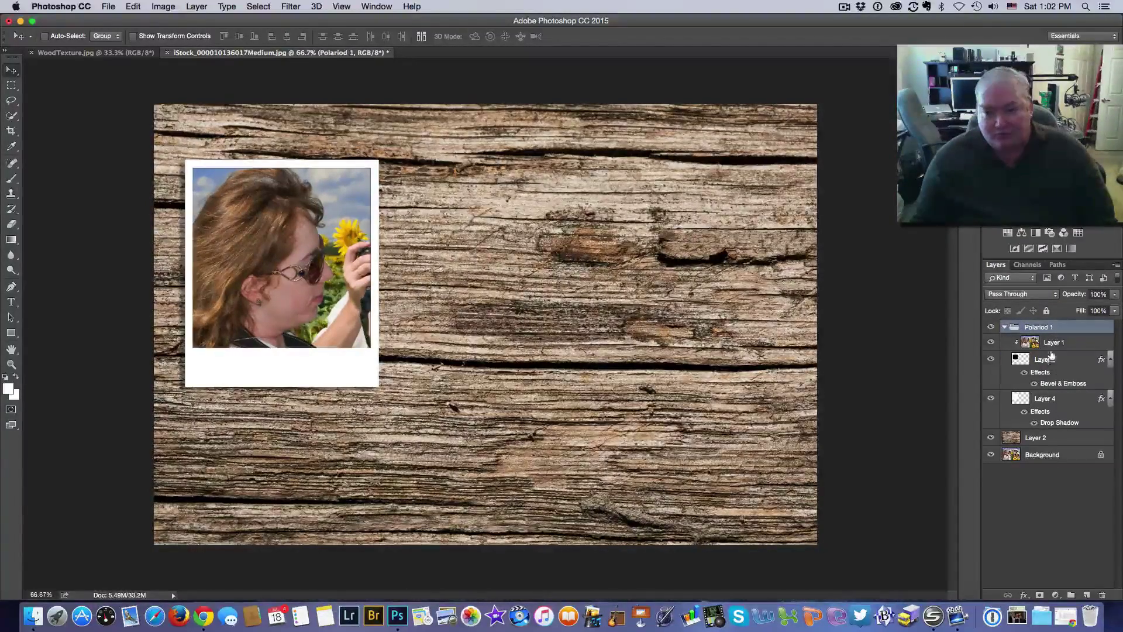
- Duplicate Polaroid 1 and drag the copy's Layer 3 and Layer 4 right, overlapping the first print
click(1003, 329)
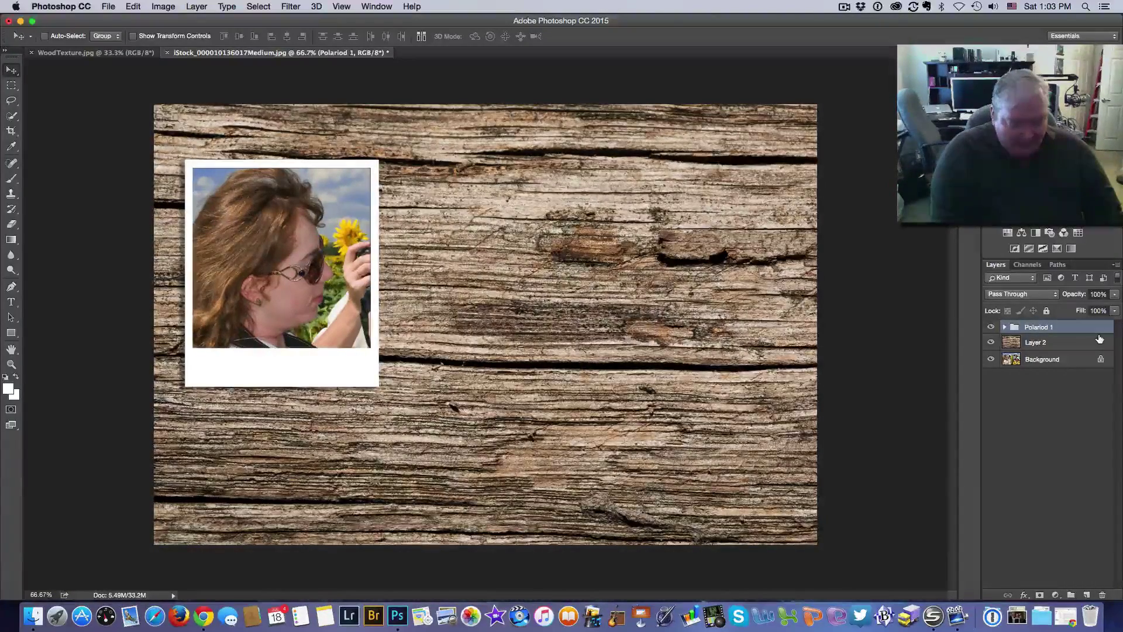
key(super+j)
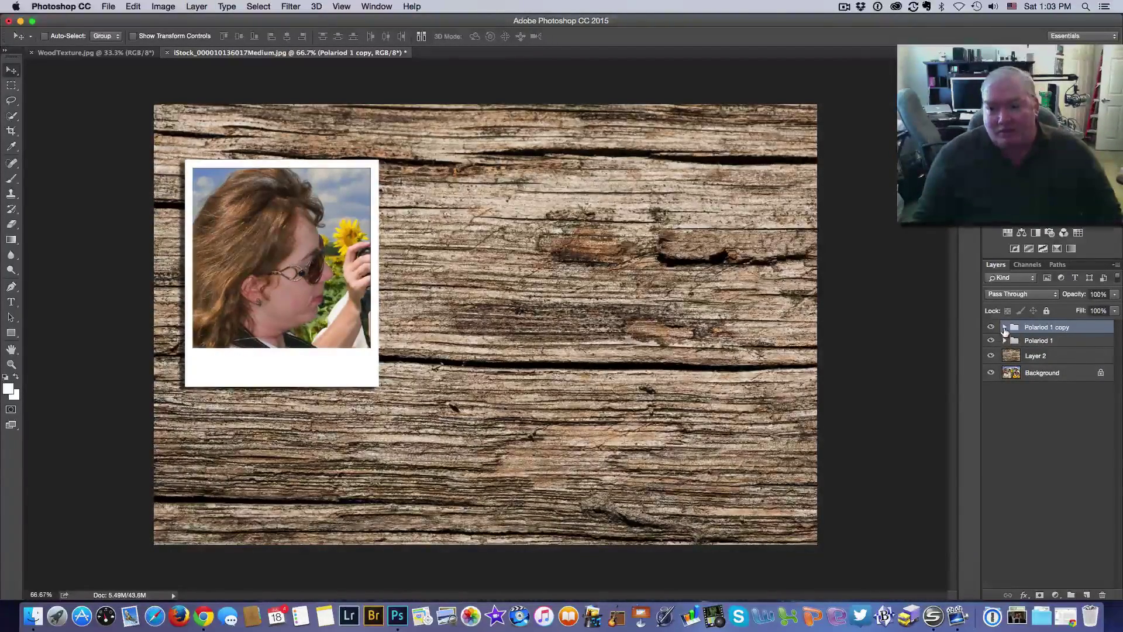
click(1004, 327)
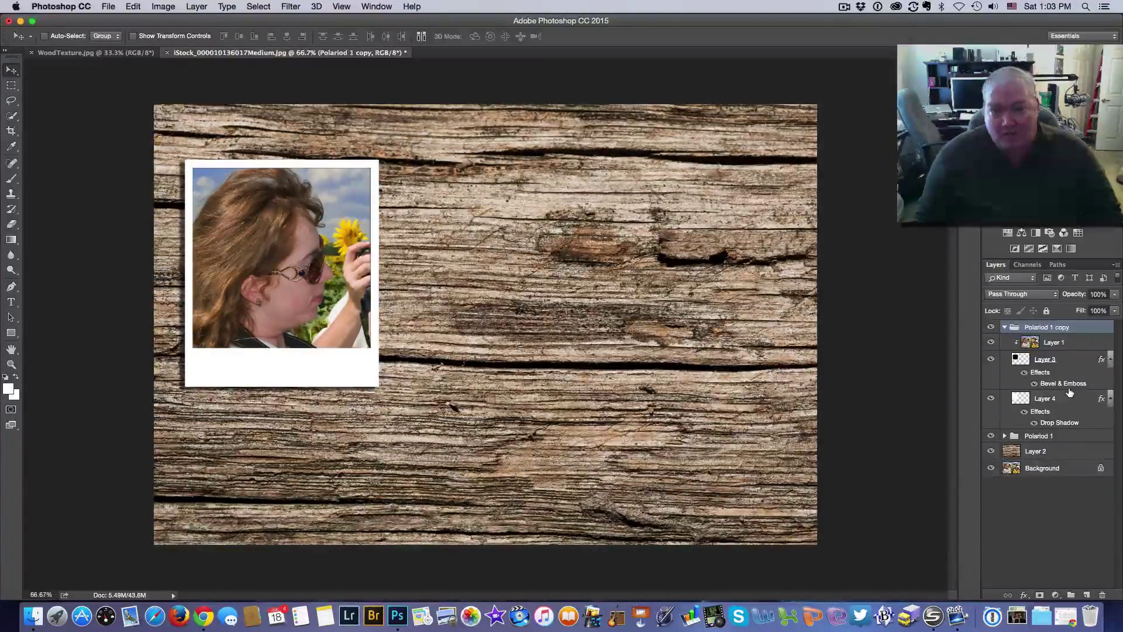
click(1004, 327)
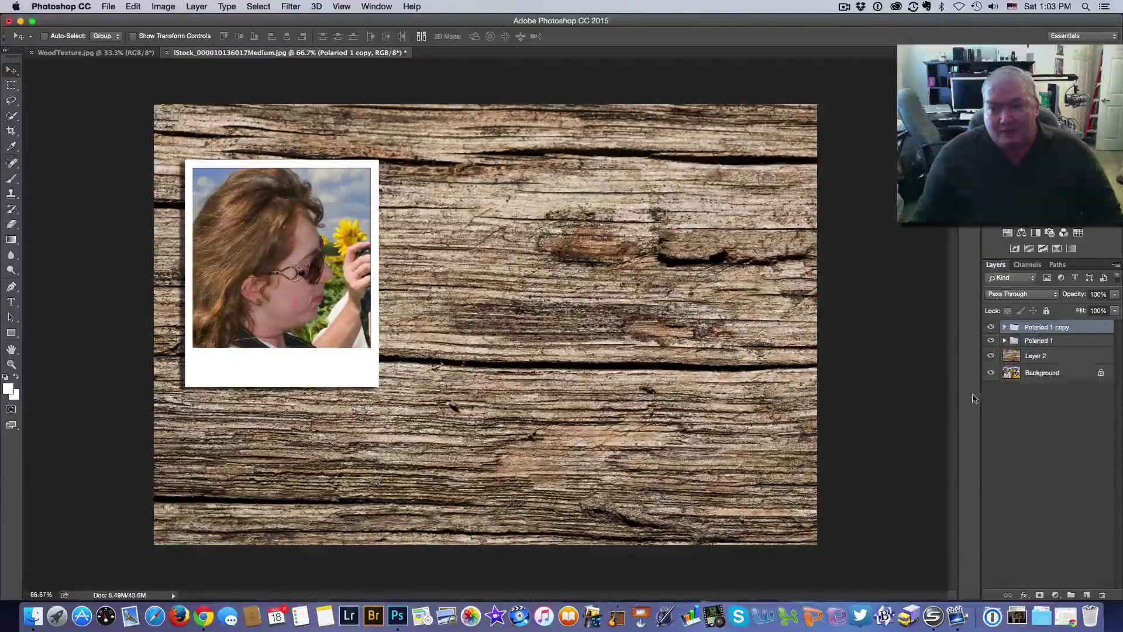
click(1004, 327)
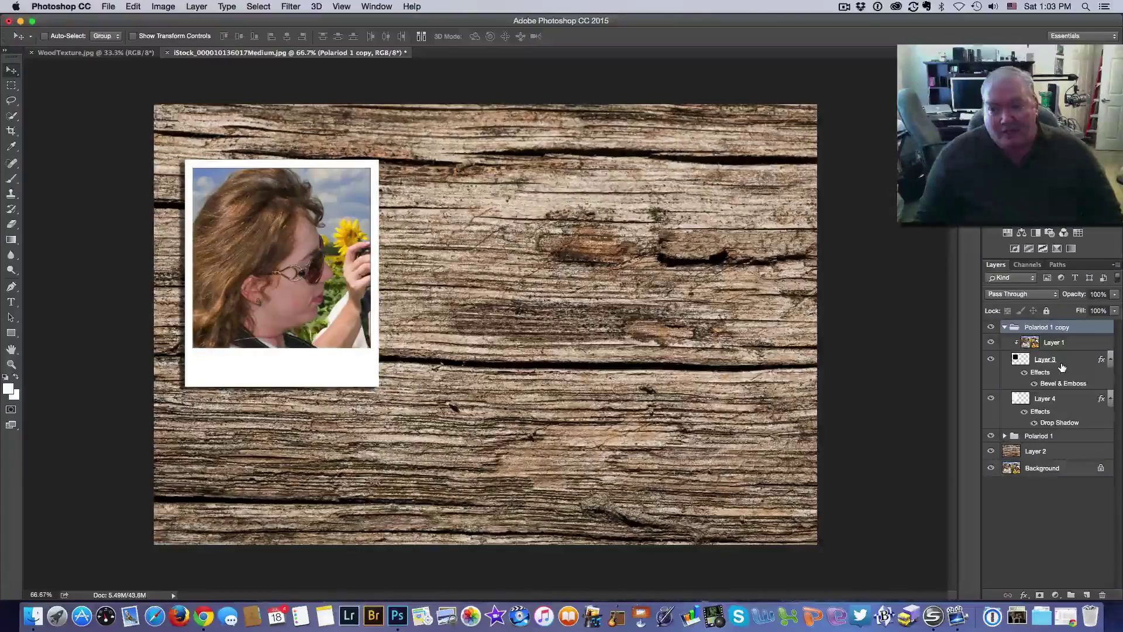
click(1061, 366)
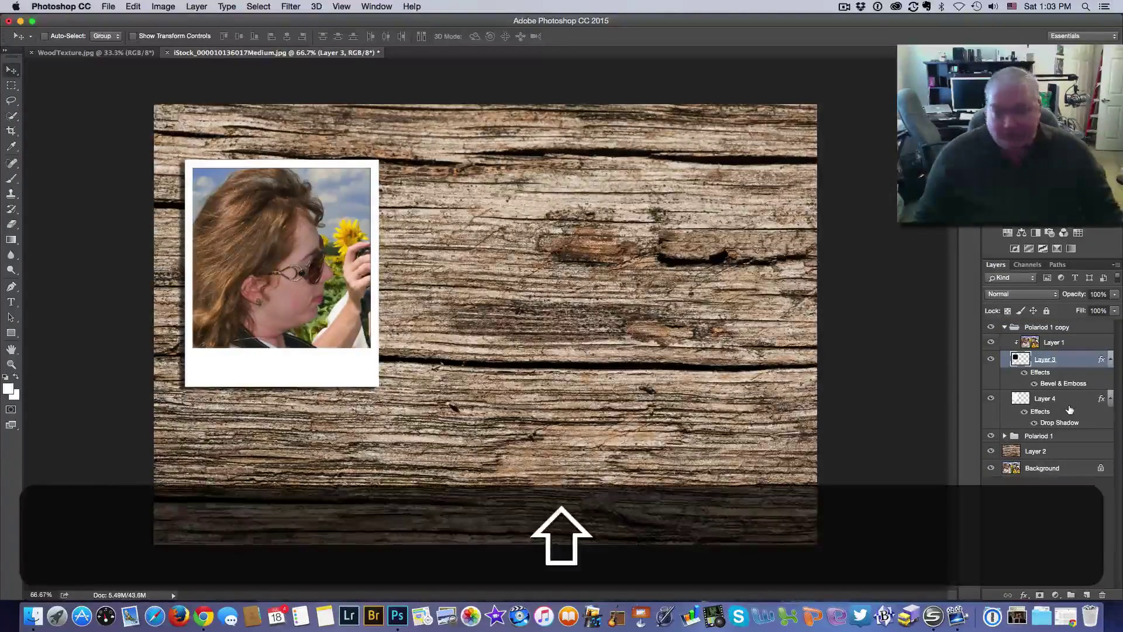
shift+click(1068, 409)
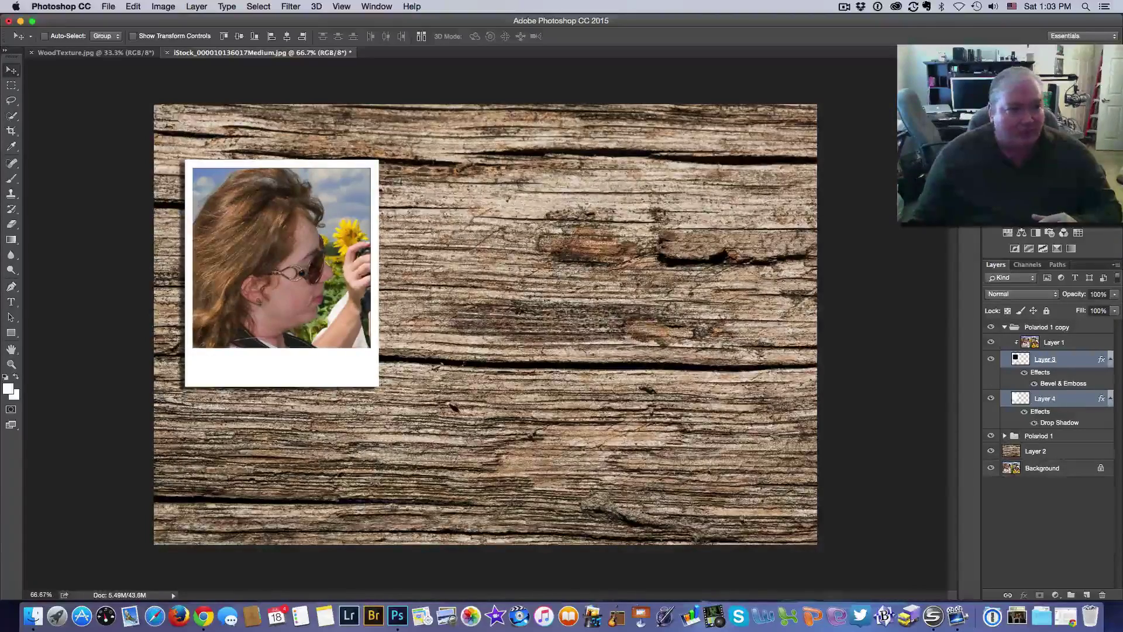
drag(309, 170, 442, 146)
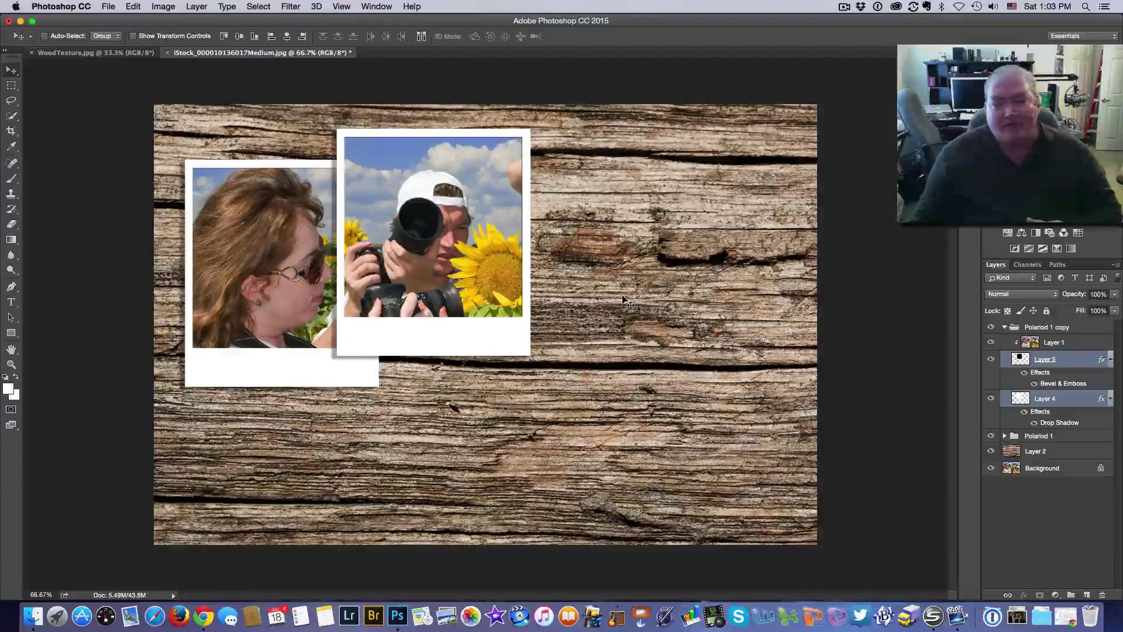
- Free-transform Polaroid 1's Layer 3 and Layer 4, rotating them slightly counterclockwise
click(1003, 328)
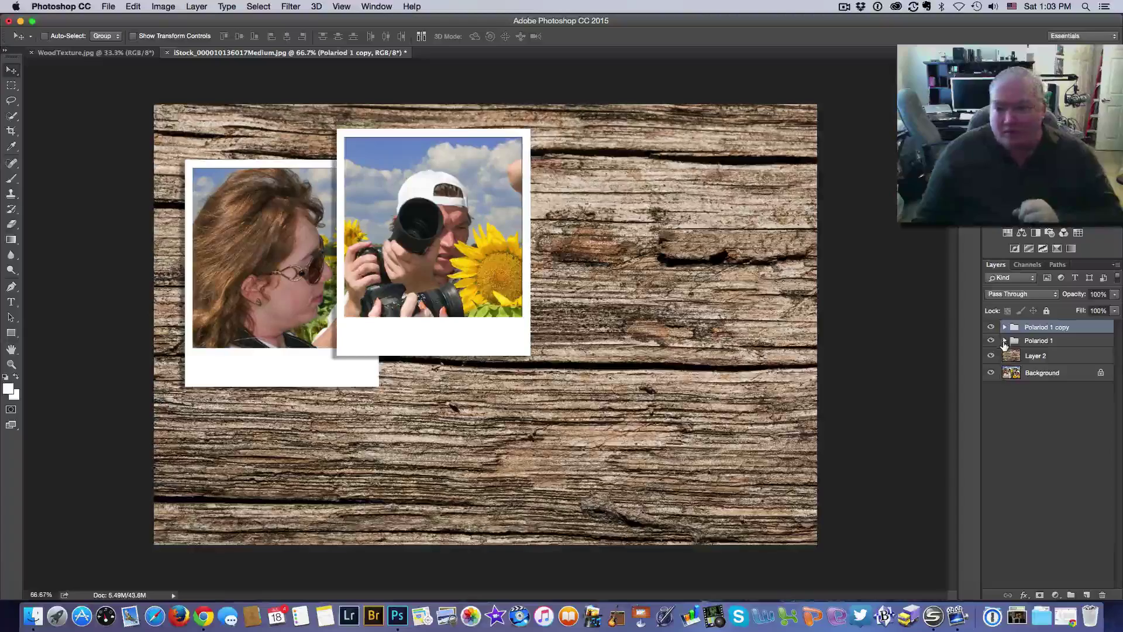
click(1004, 340)
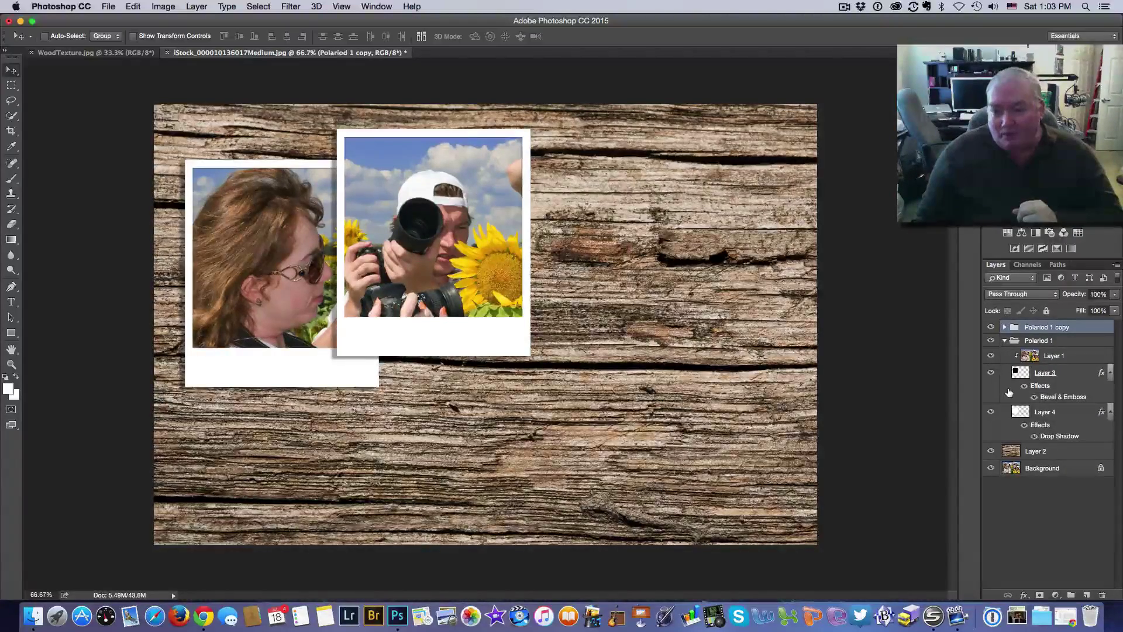
click(1044, 391)
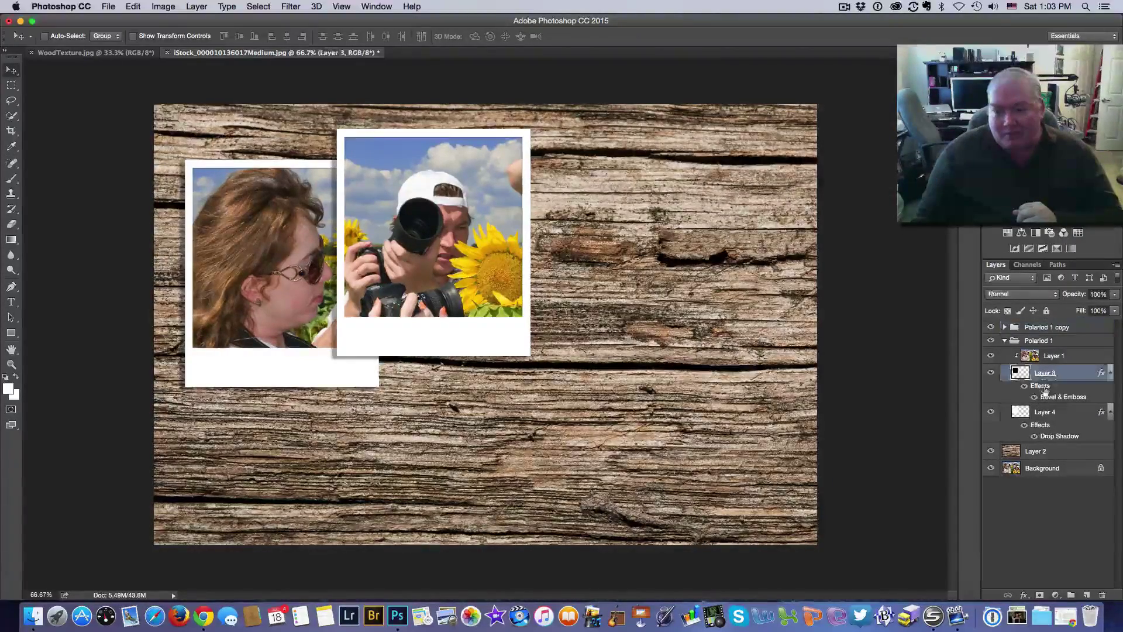
shift+click(1053, 423)
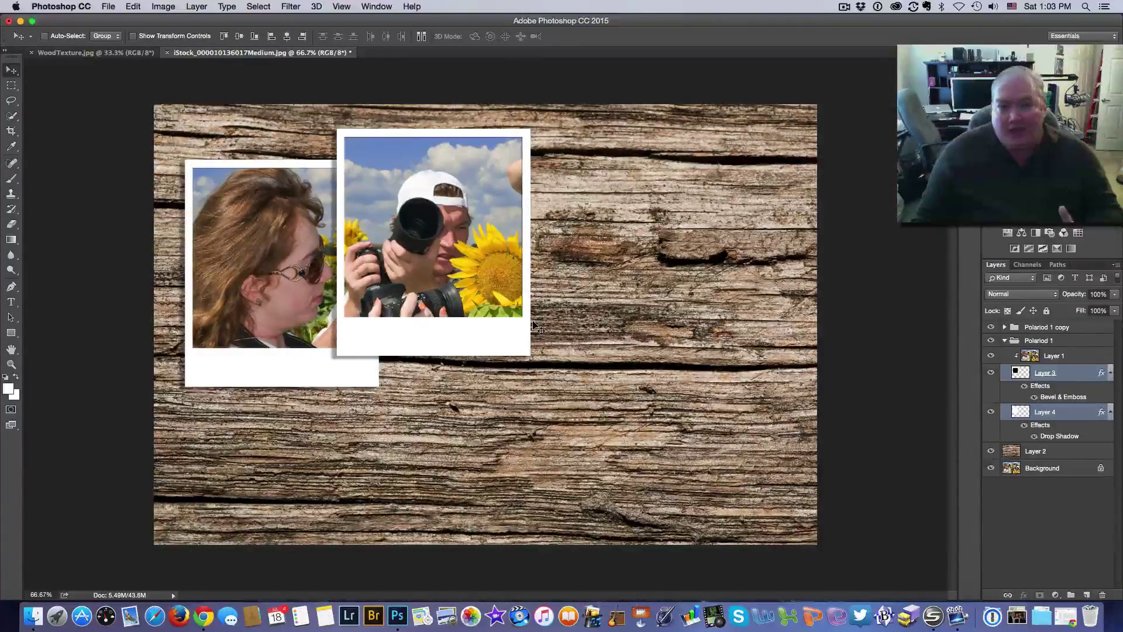
key(super+t)
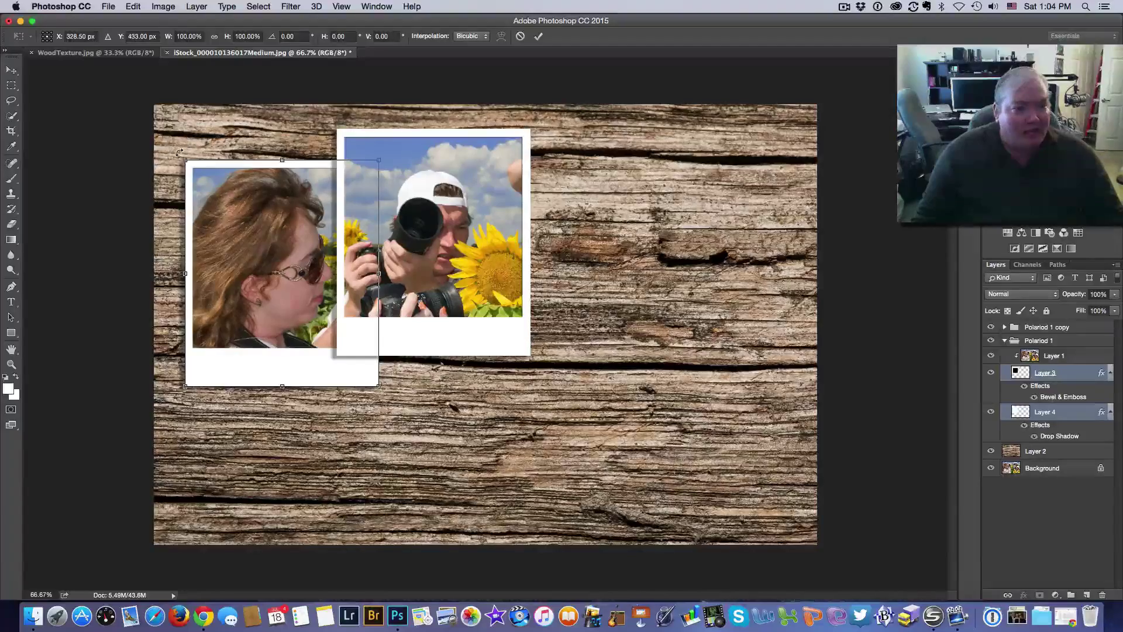
drag(179, 153, 169, 169)
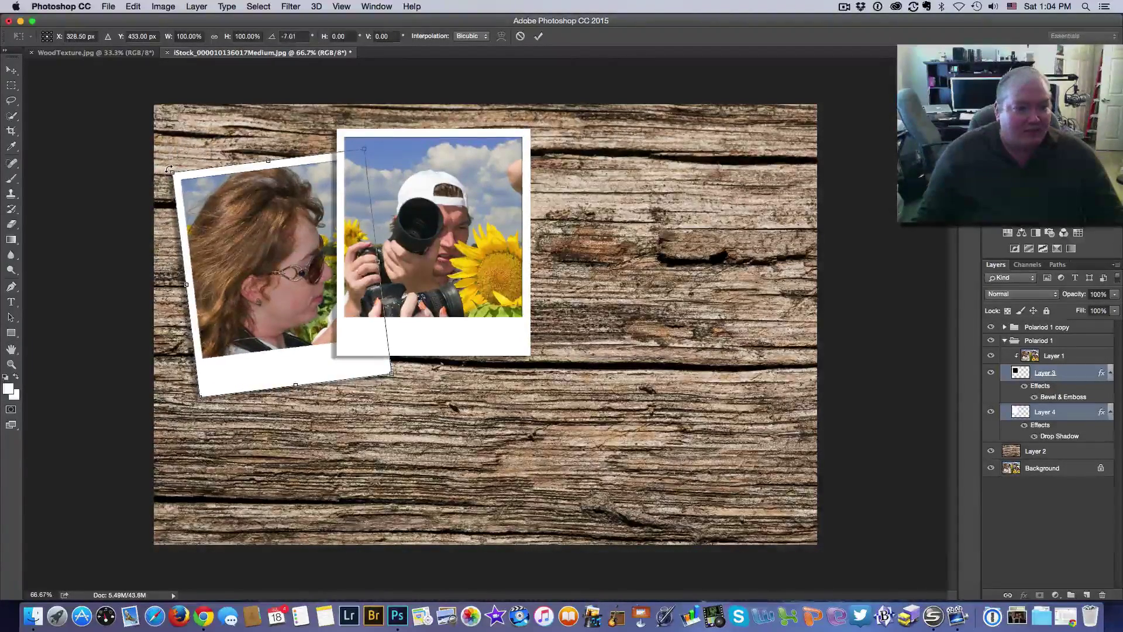
key(Return)
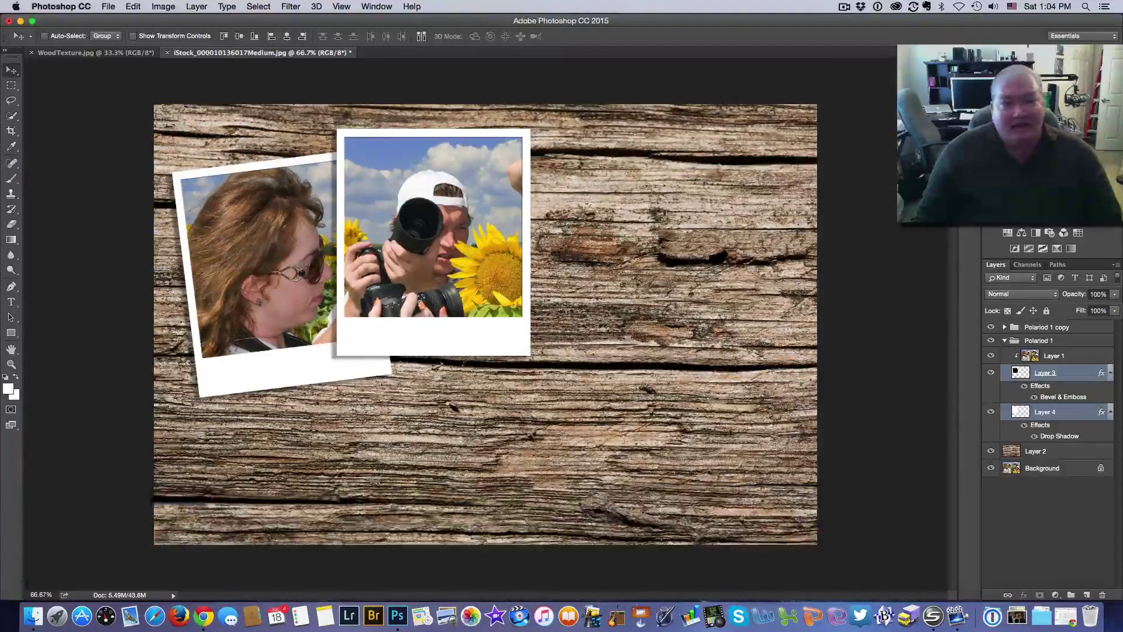
- Rotate Layer 3 and Layer 4 of Polaroid 1 copy about 7° clockwise with Free Transform
click(1005, 340)
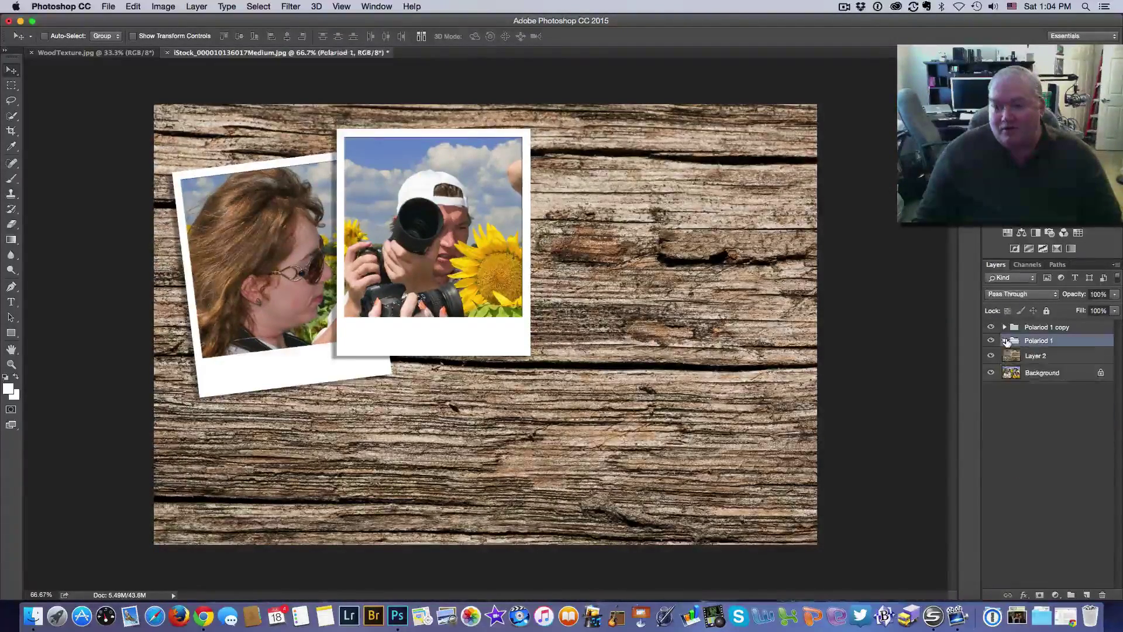
click(1004, 328)
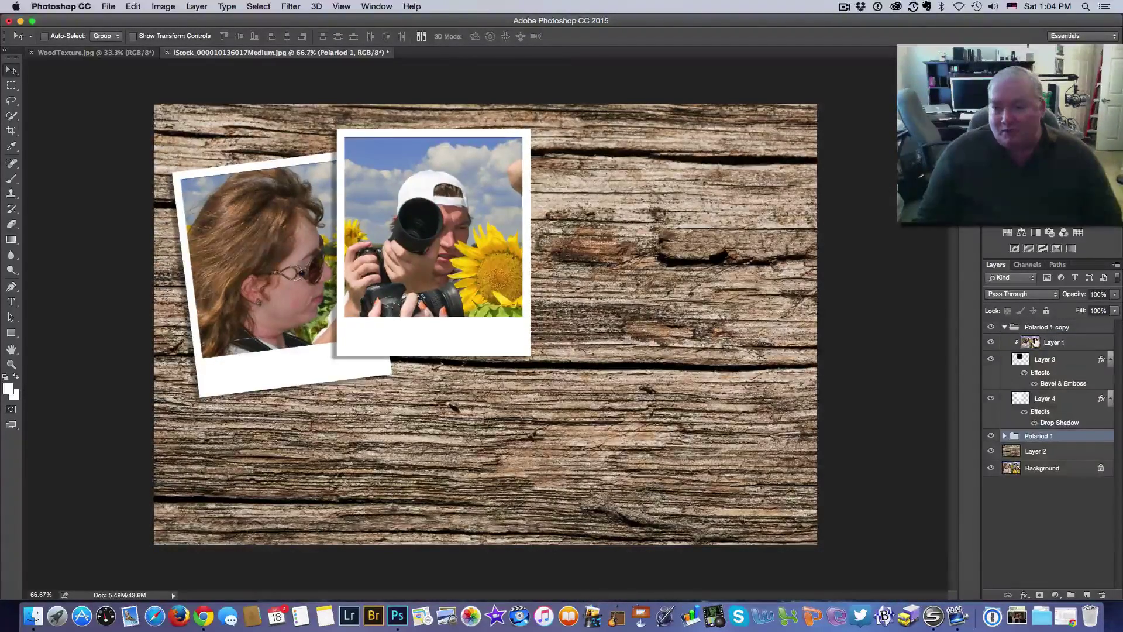
click(1053, 360)
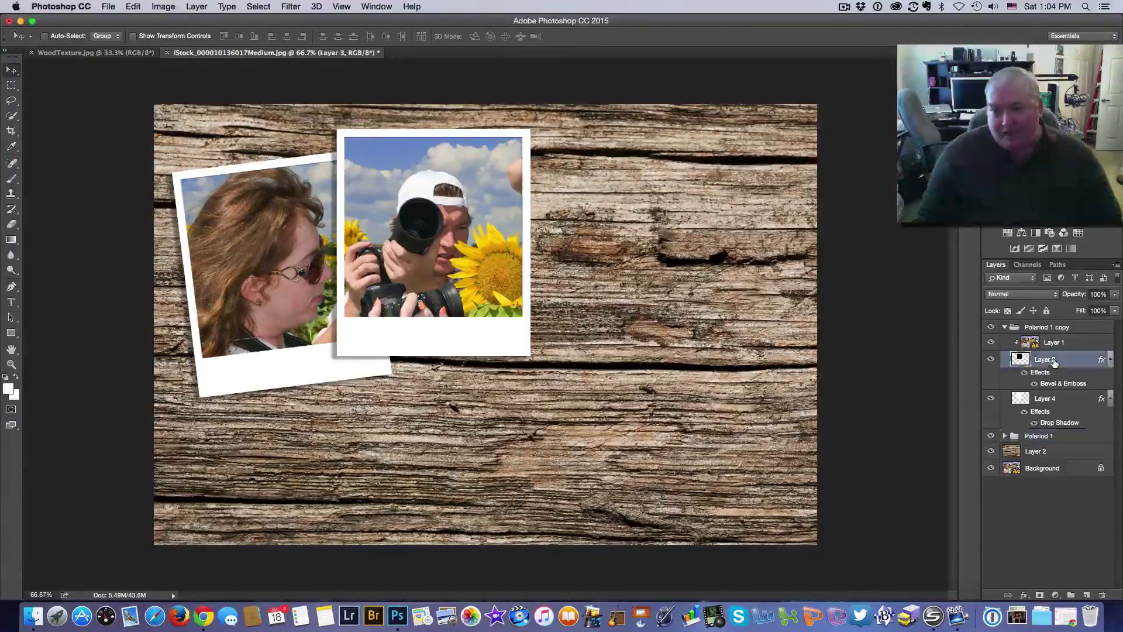
shift+click(1068, 402)
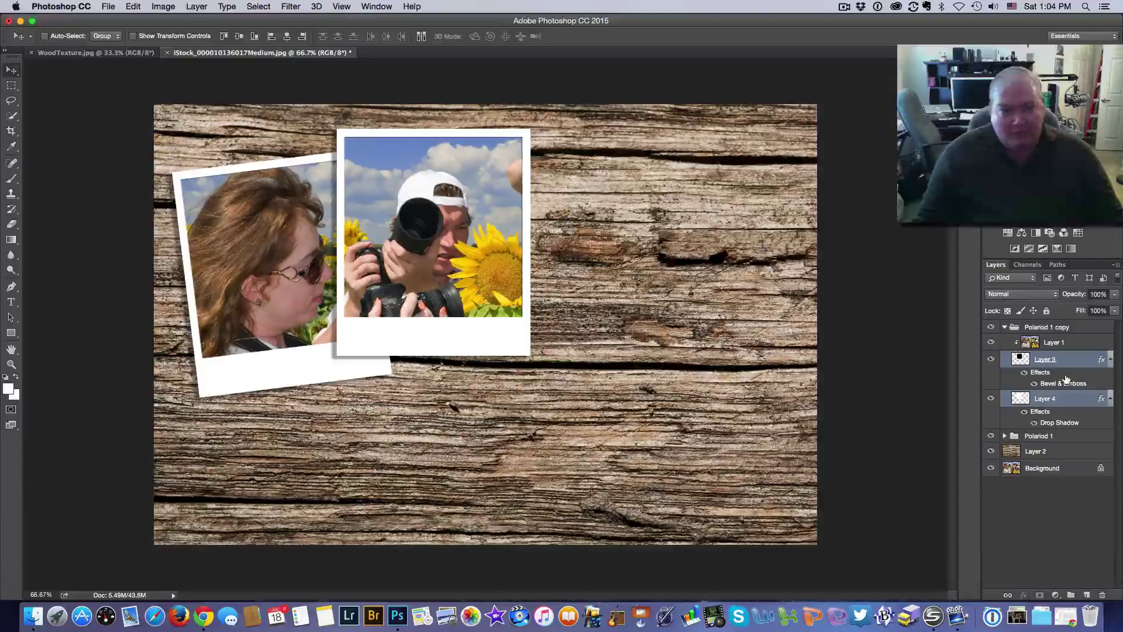
key(super+t)
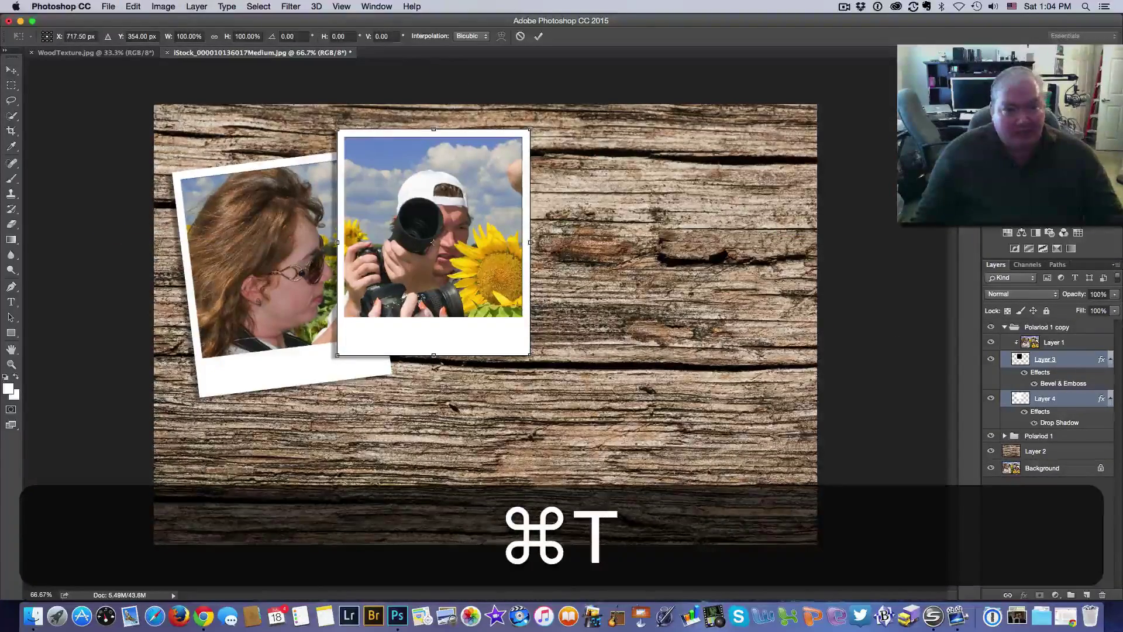
drag(537, 120, 550, 134)
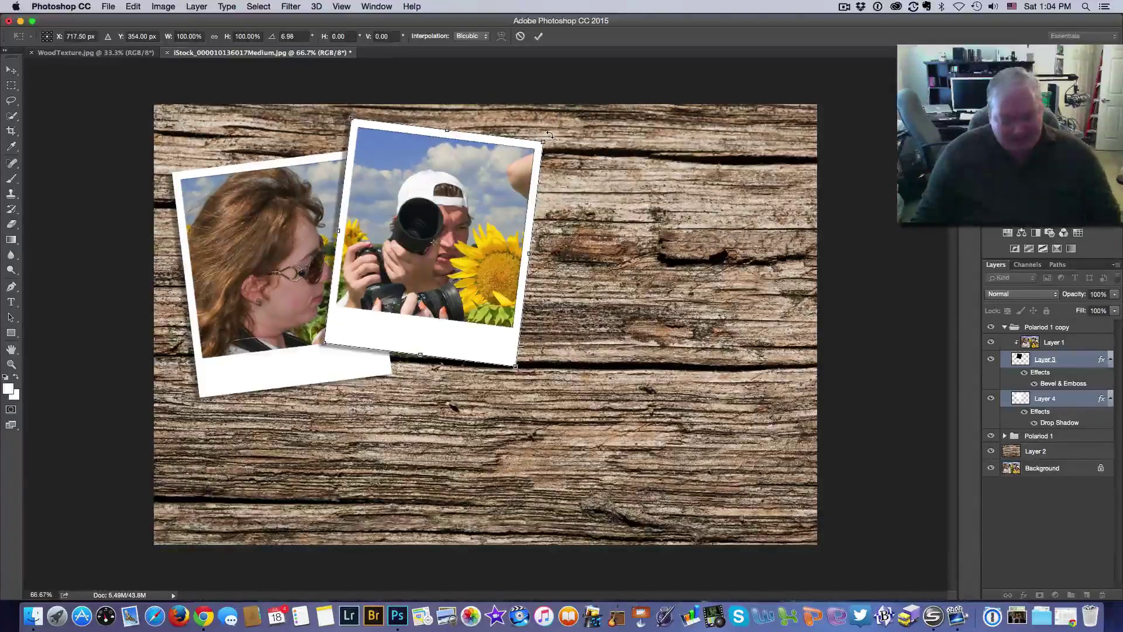
key(Return)
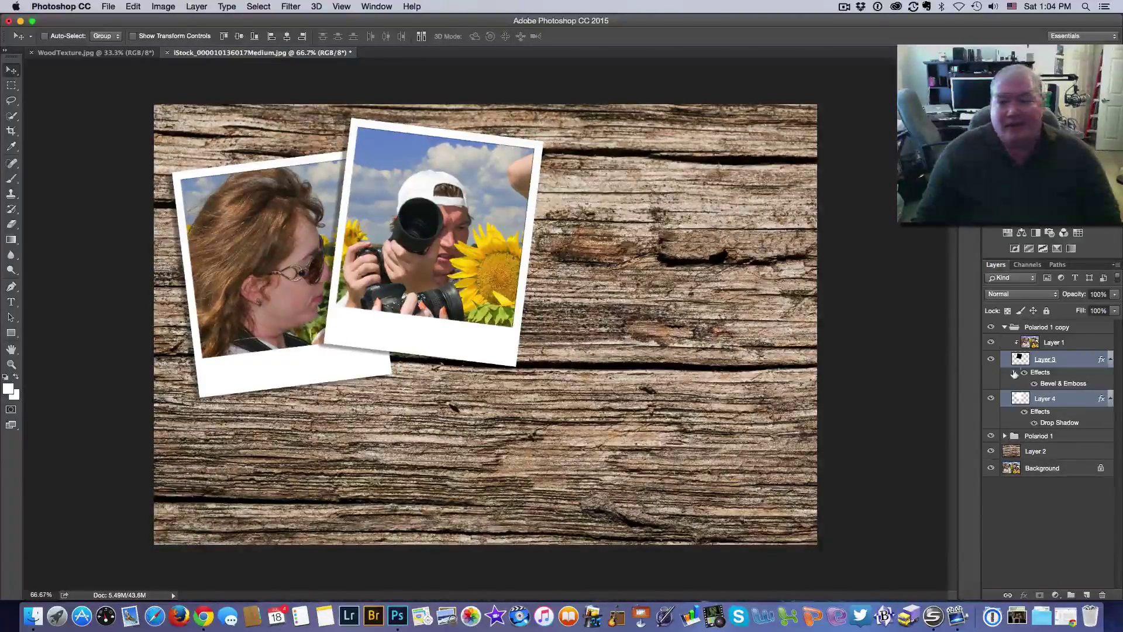
click(1005, 328)
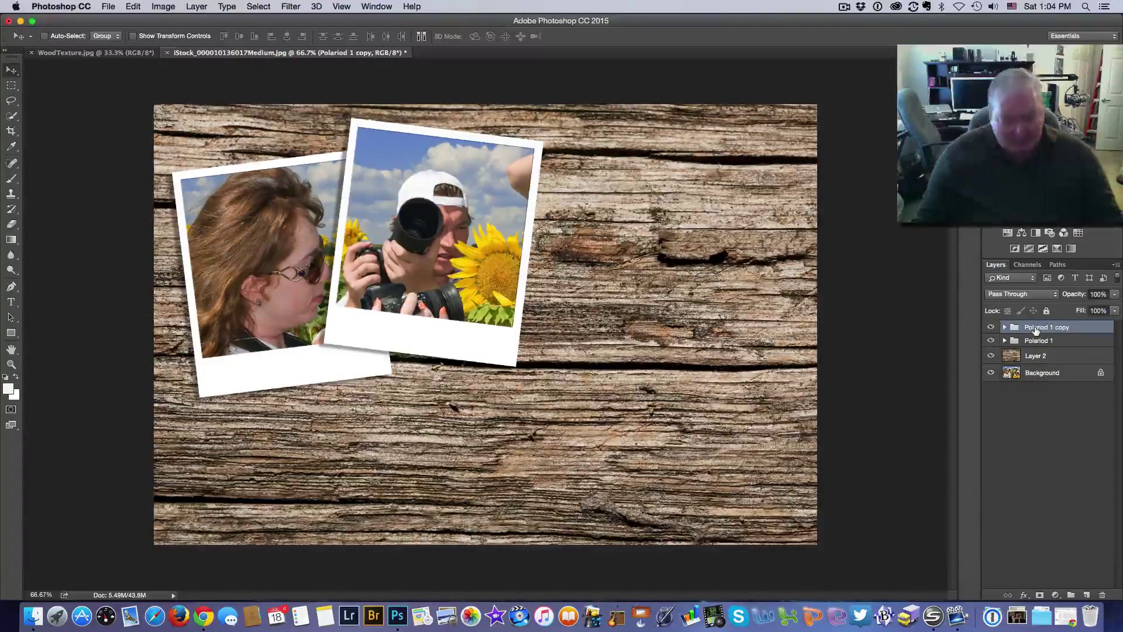
- Duplicate the group twice and drag copy 2's Layer 3 and Layer 4 to the upper right
key(super+j)
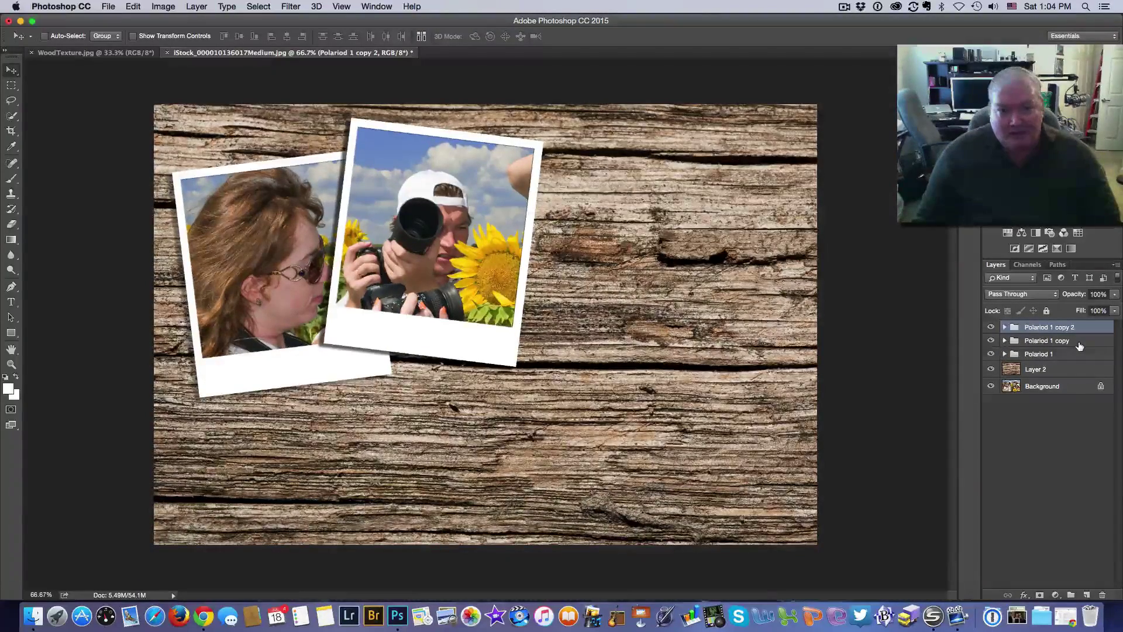
key(super+j)
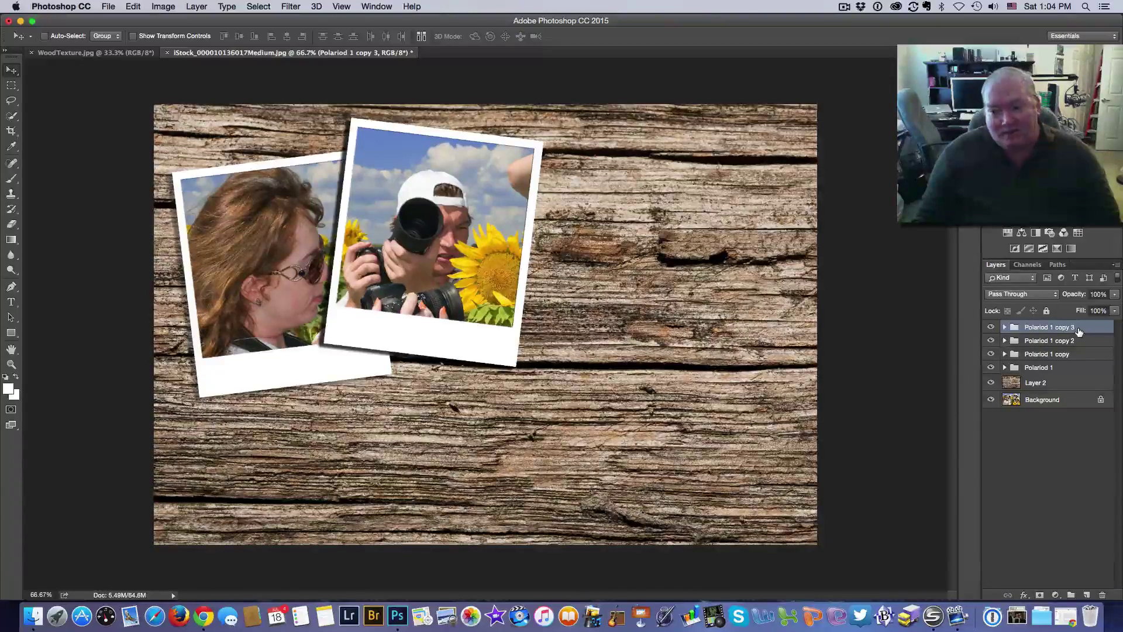
click(1005, 341)
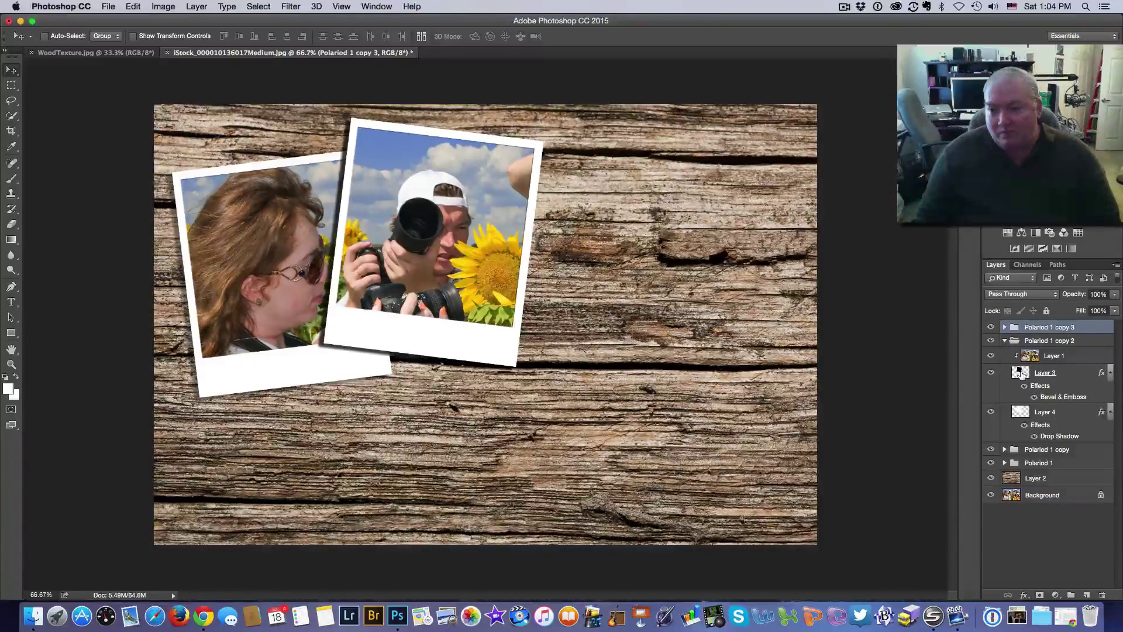
click(1022, 374)
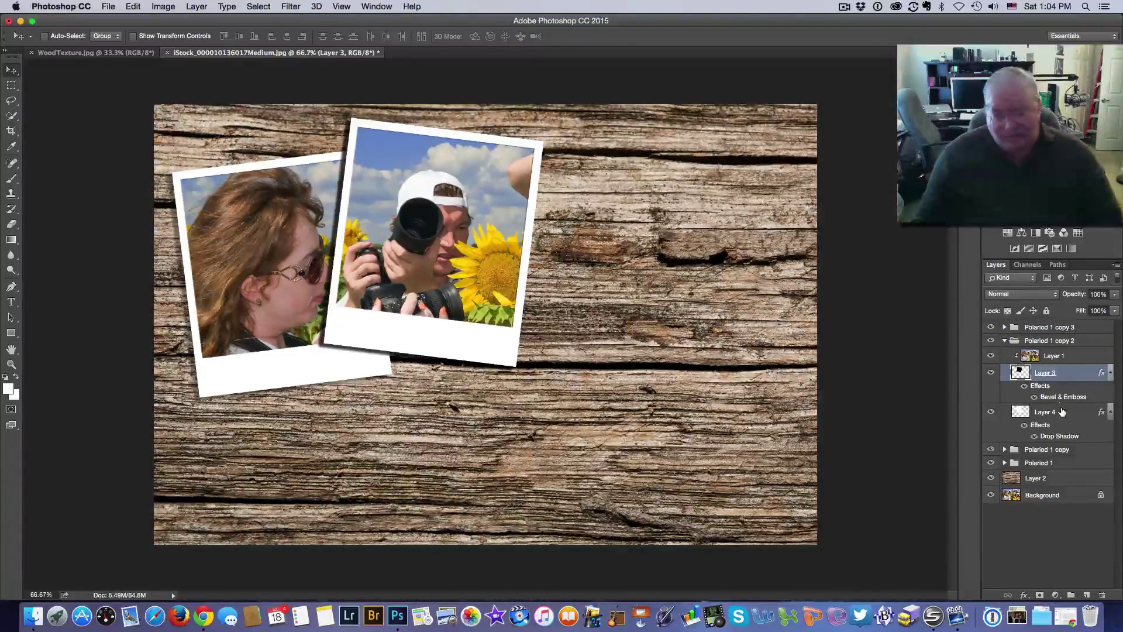
shift+click(1062, 412)
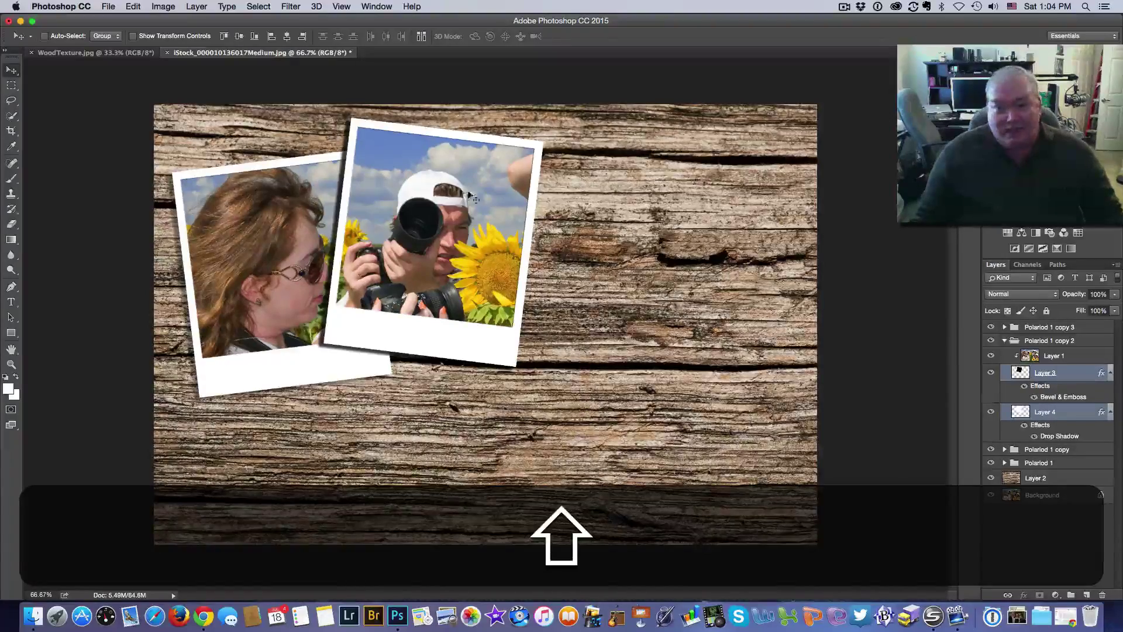
drag(468, 193, 660, 163)
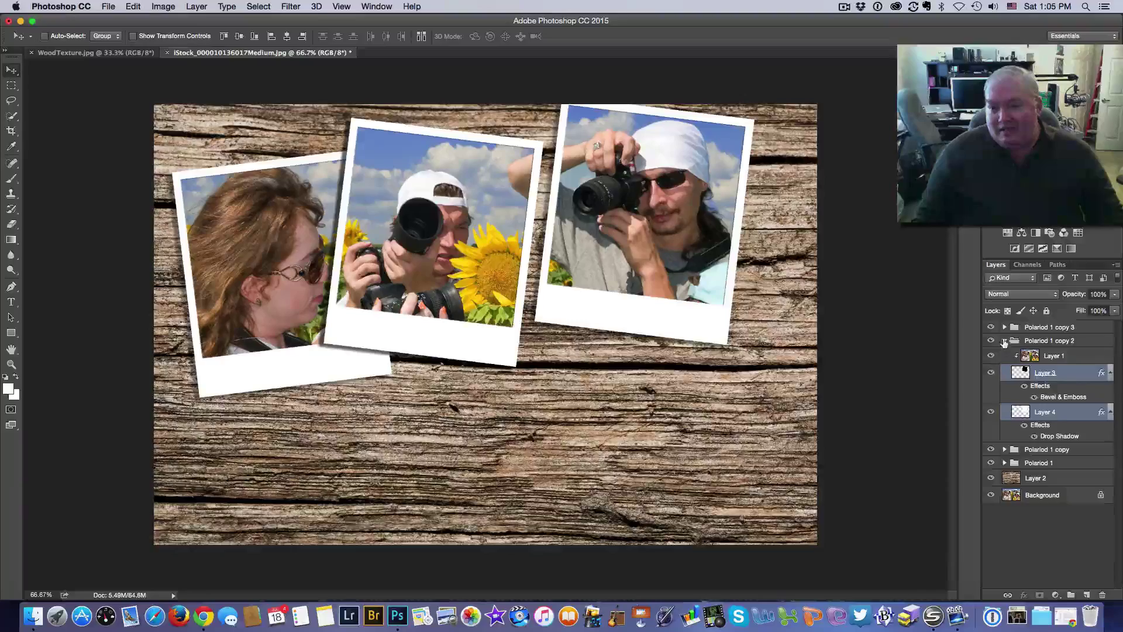
click(1005, 341)
- Drag Layer 3 and Layer 4 of Polaroid 1 copy 3 to the lower right, overlapping the third print
click(1004, 327)
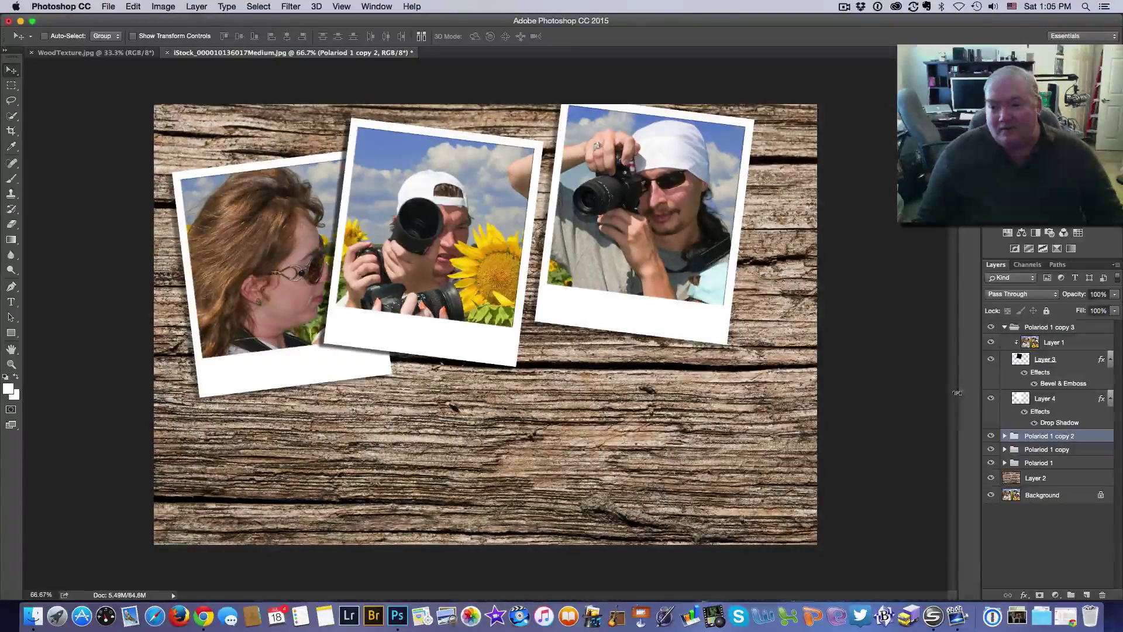
click(1071, 365)
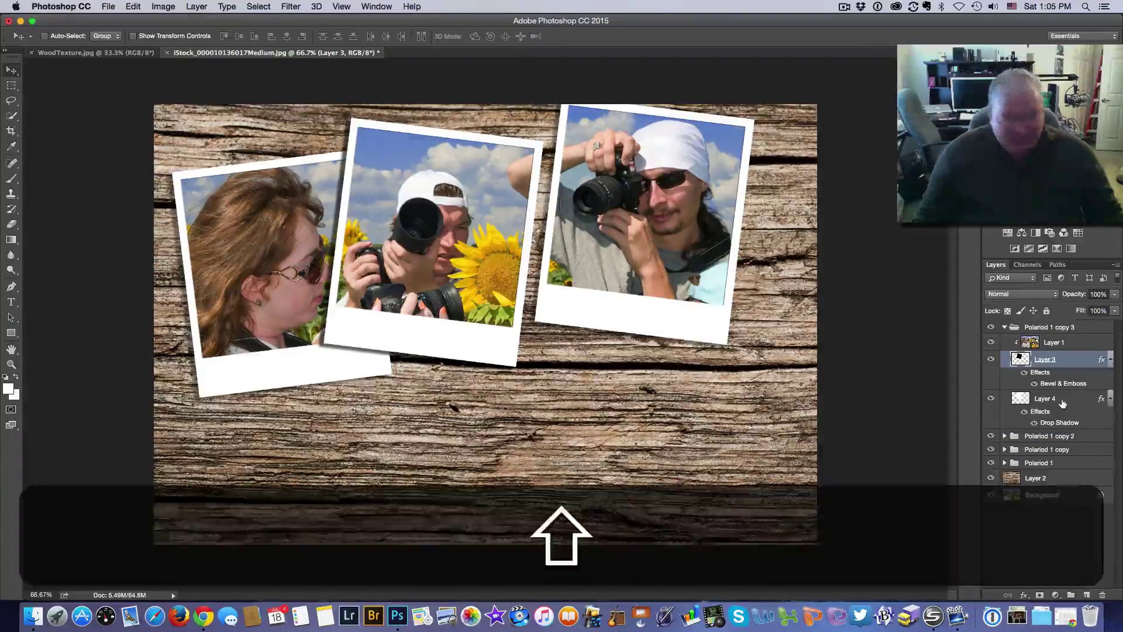
shift+click(1062, 403)
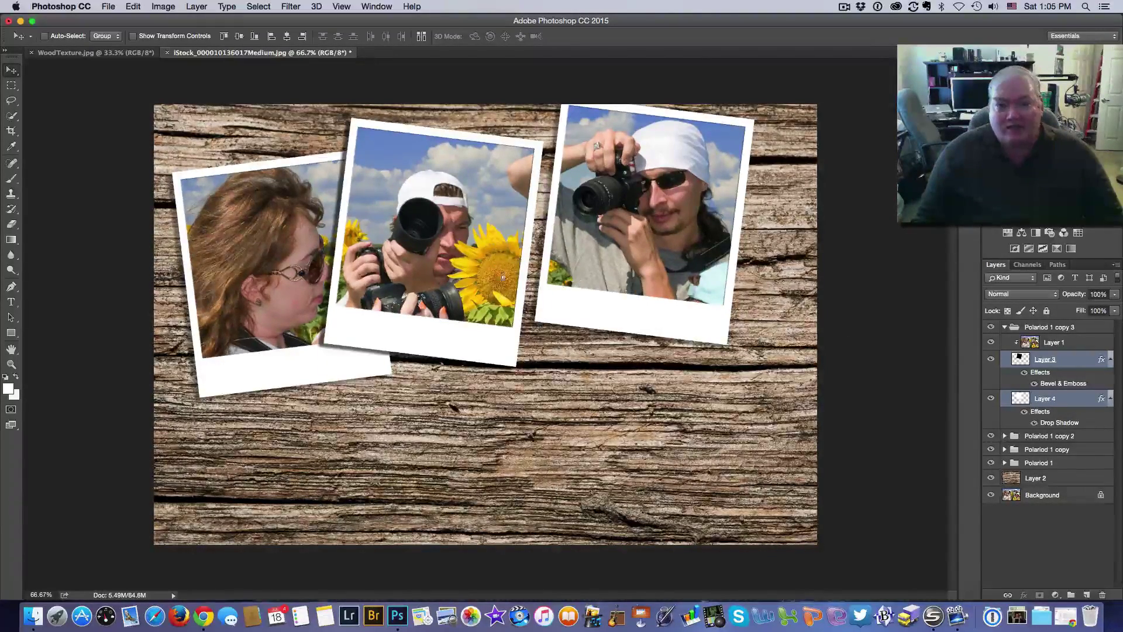
drag(503, 277, 743, 370)
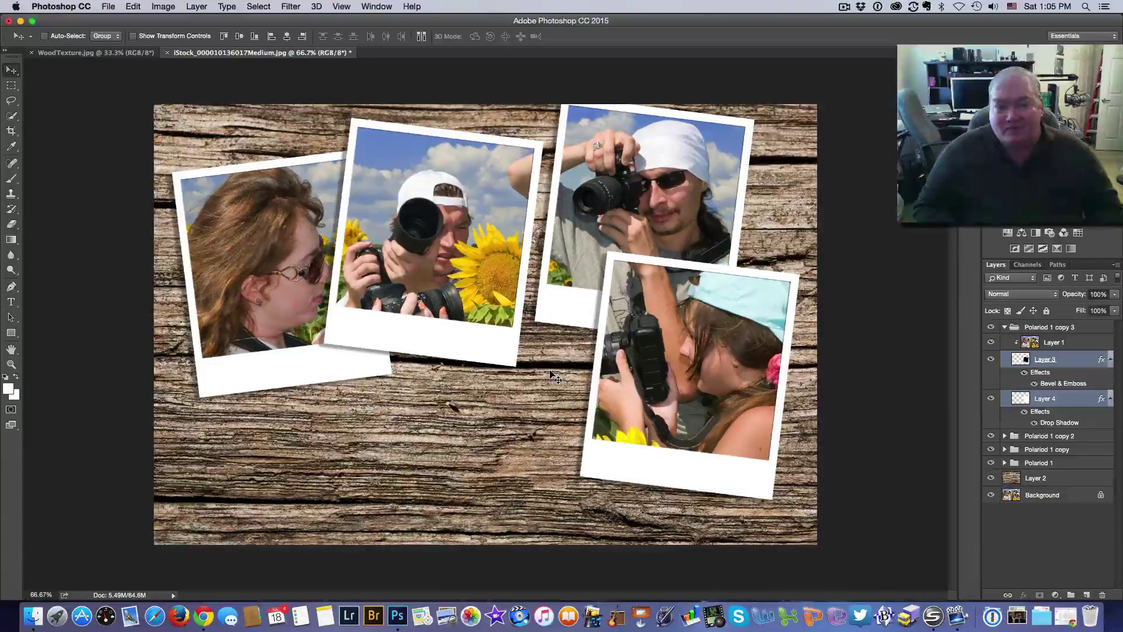
- Duplicate the group as Polaroid 1 copy 4 and drag its Layer 3 and Layer 4 to the bottom centre
click(1005, 328)
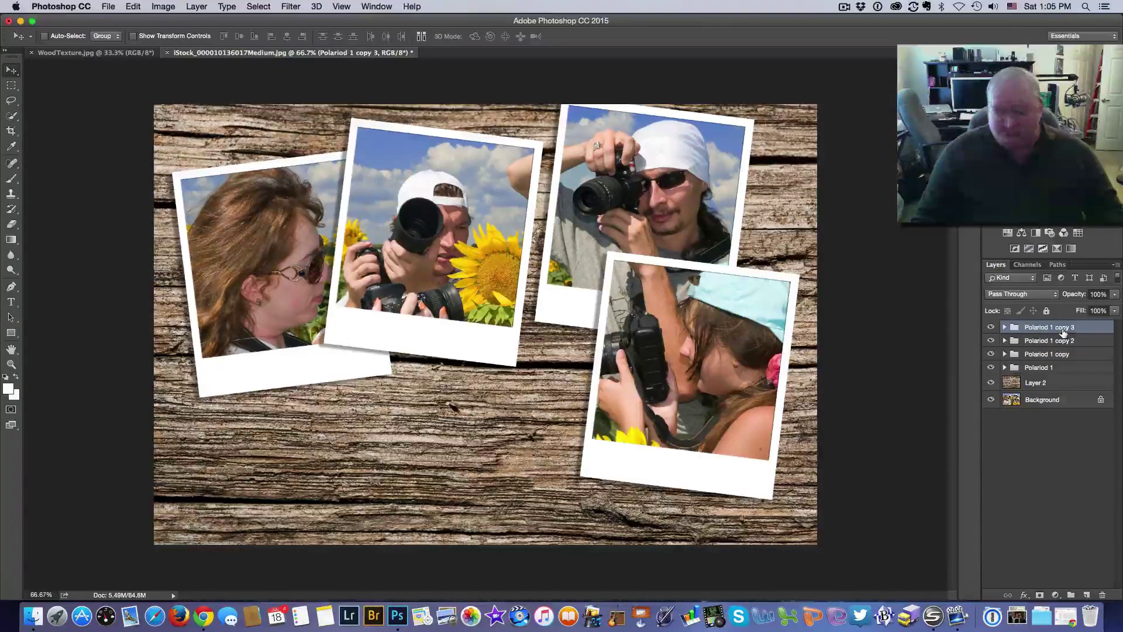
key(super+j)
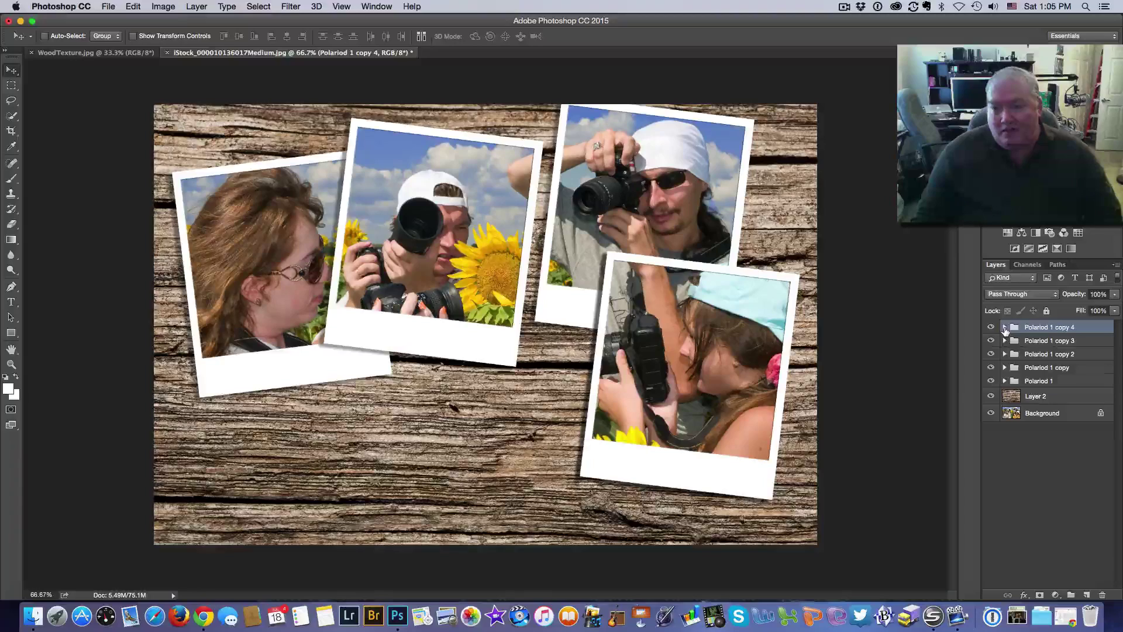
click(1004, 328)
click(1047, 359)
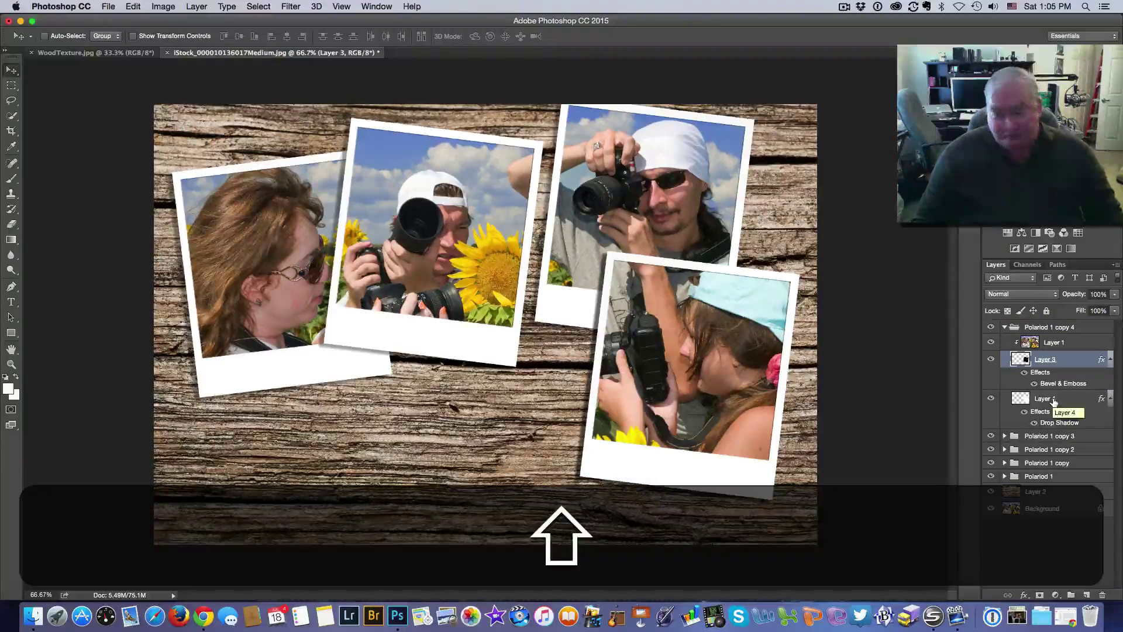
super+click(1053, 401)
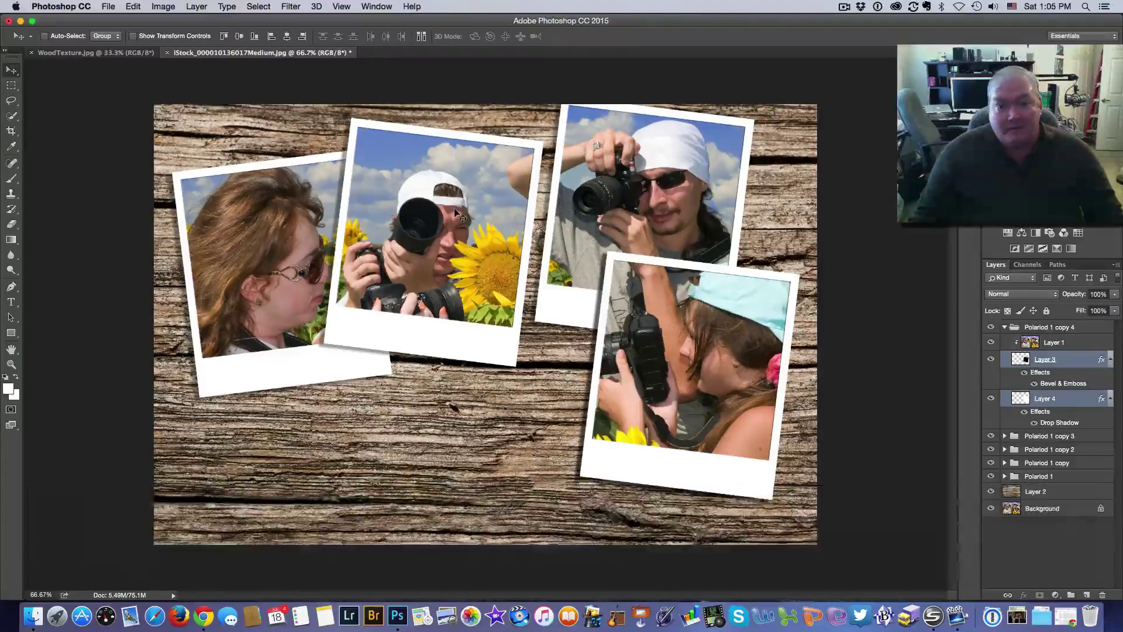
drag(464, 243, 236, 235)
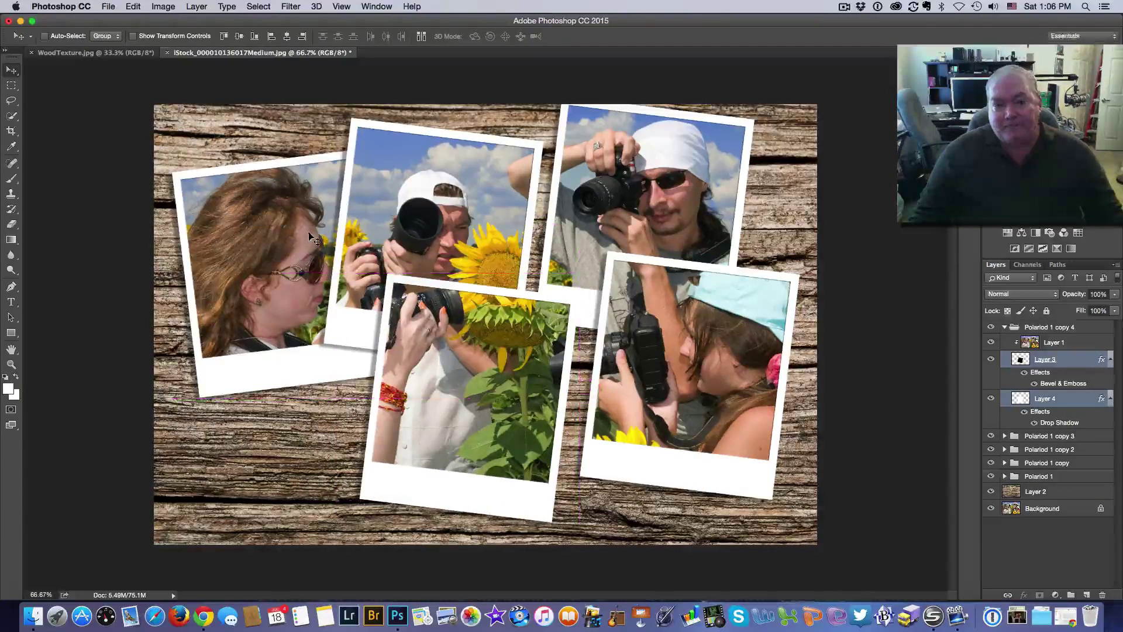
- Rotate the bottom-centre polaroid about -43° into a steep tilt
key(super+t)
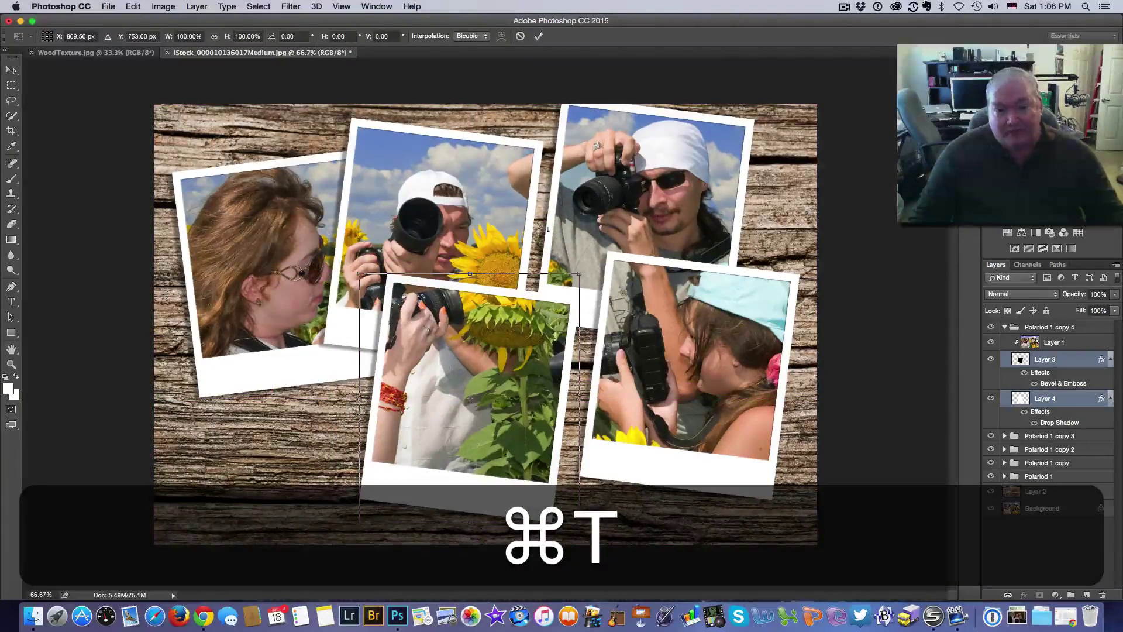
drag(588, 267, 468, 228)
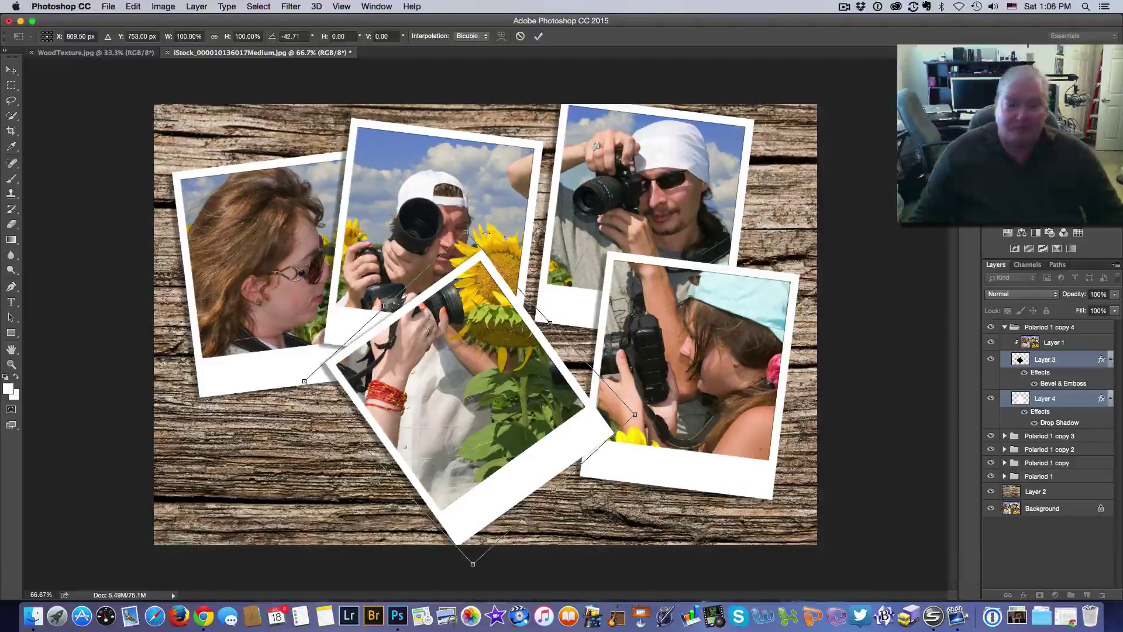
key(Return)
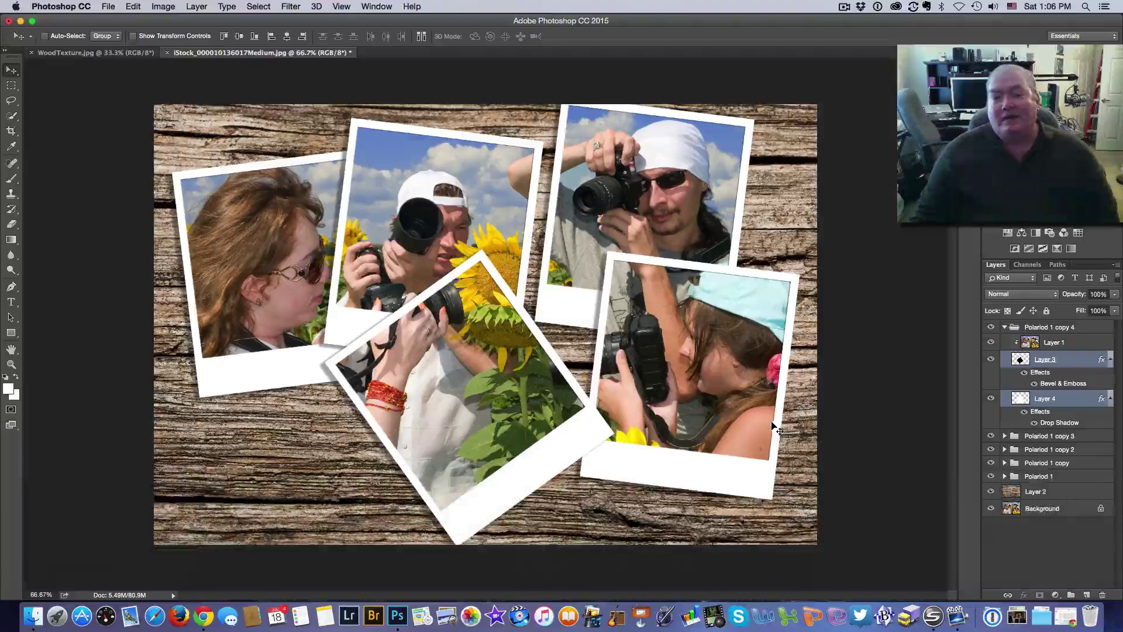
- Duplicate the group as Polaroid 1 copy 5 and drag its Layer 3 and Layer 4 to the lower left
click(1005, 328)
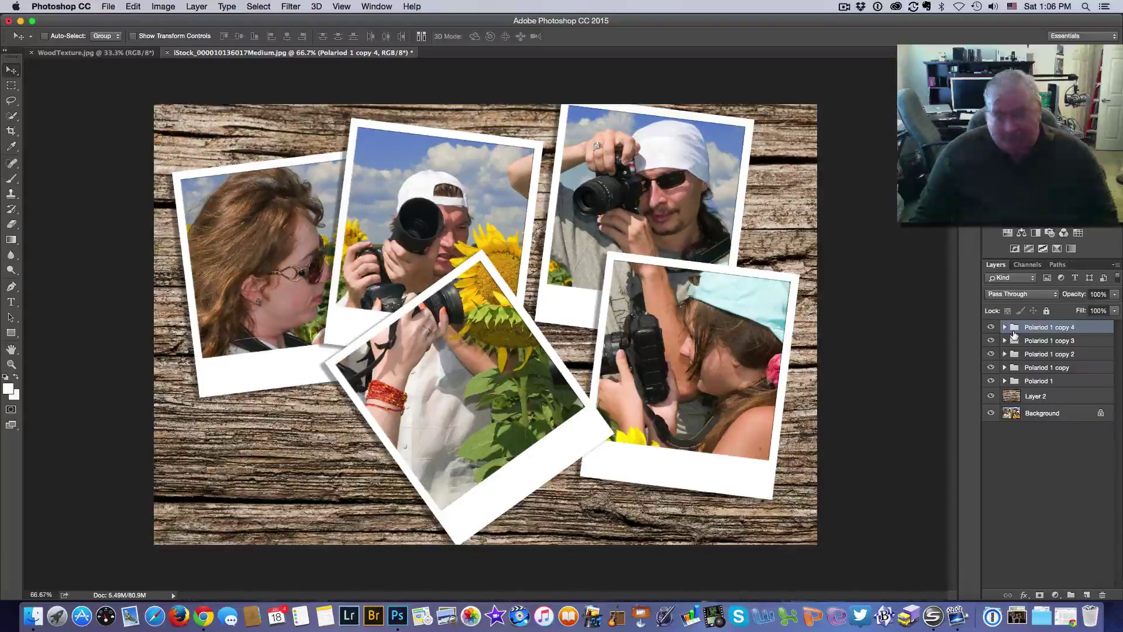
key(super+j)
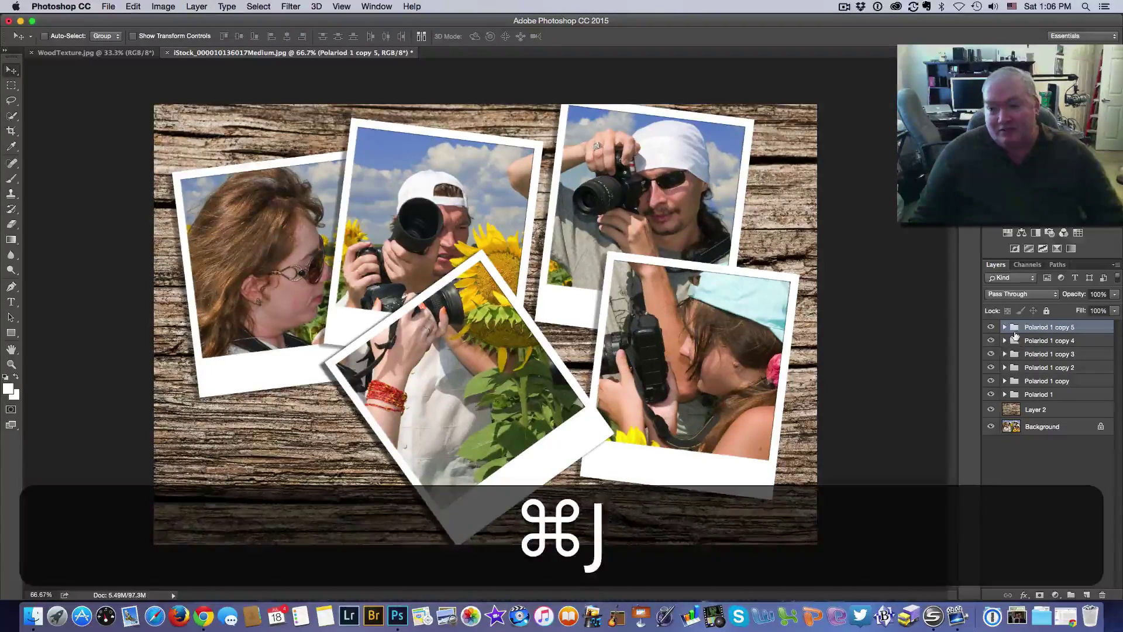
click(1005, 328)
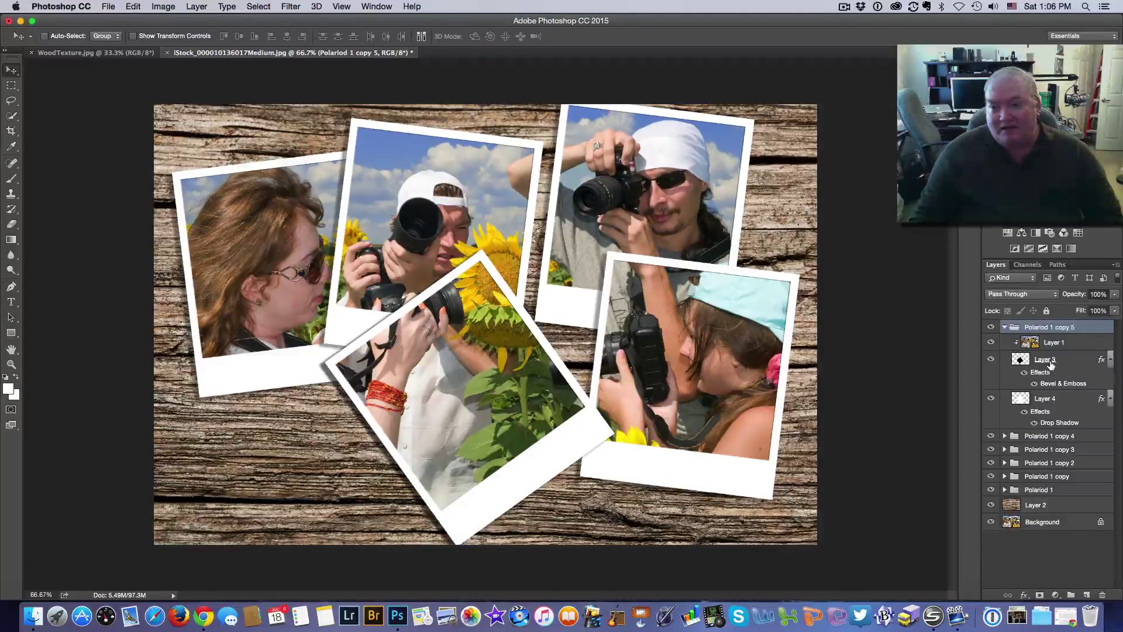
click(1049, 360)
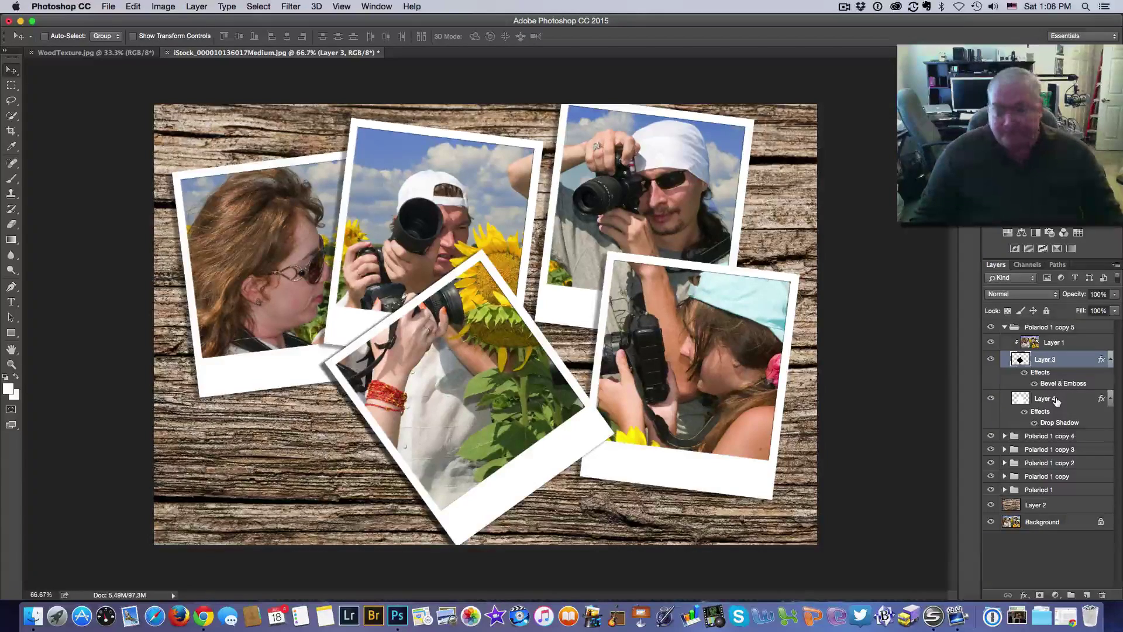
super+click(1057, 399)
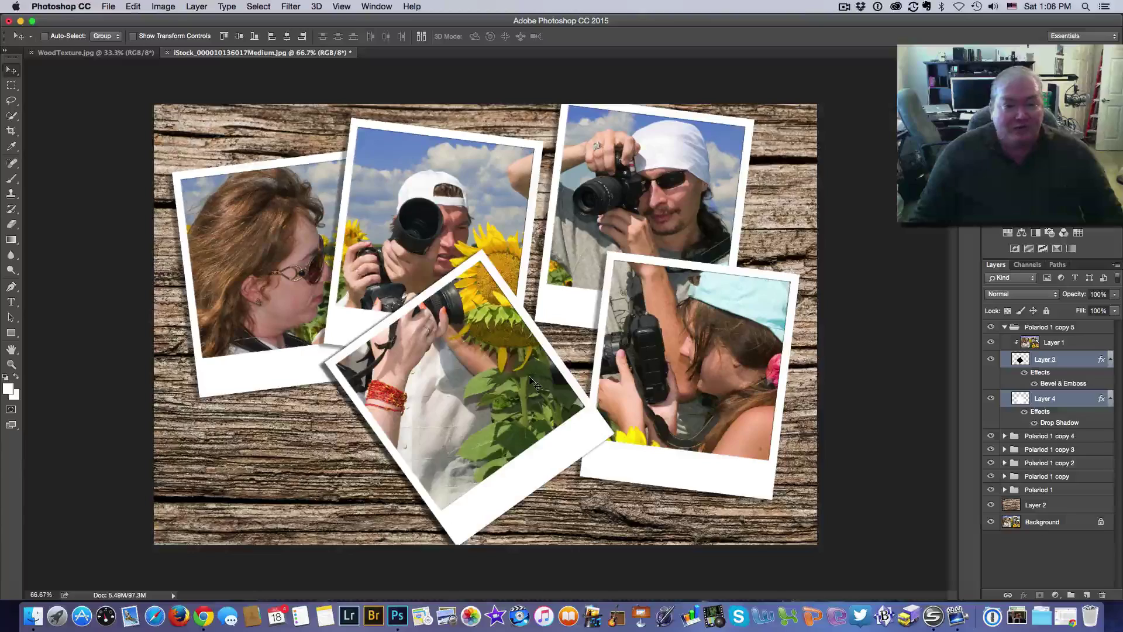
drag(533, 383, 383, 389)
- Rotate the lower-left polaroid to a slight tilt
key(super+t)
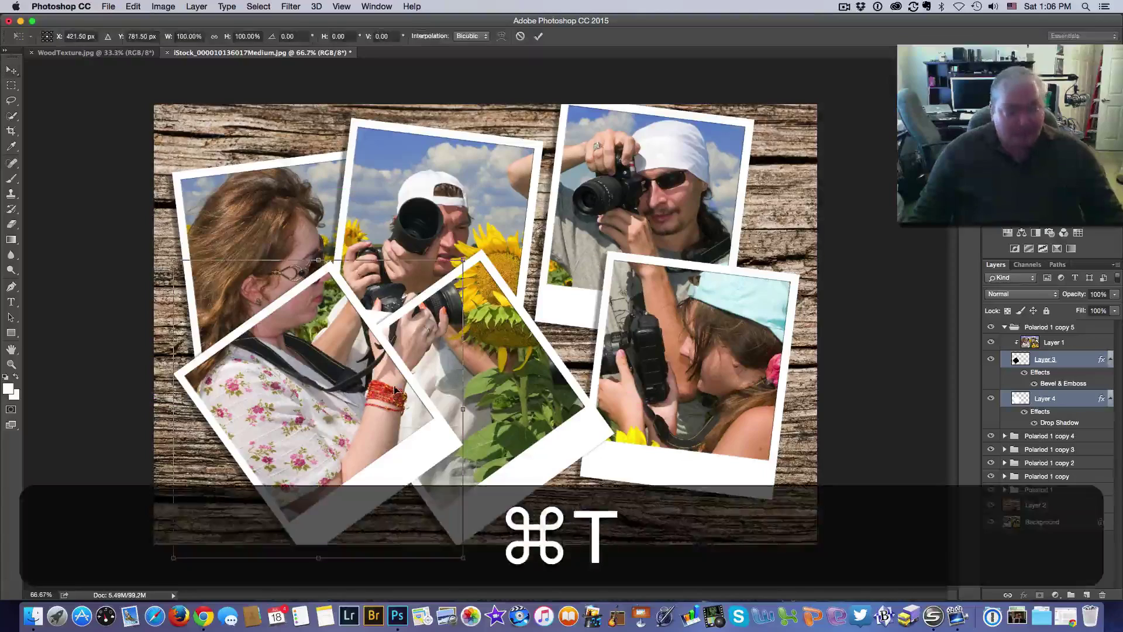
drag(469, 250, 555, 399)
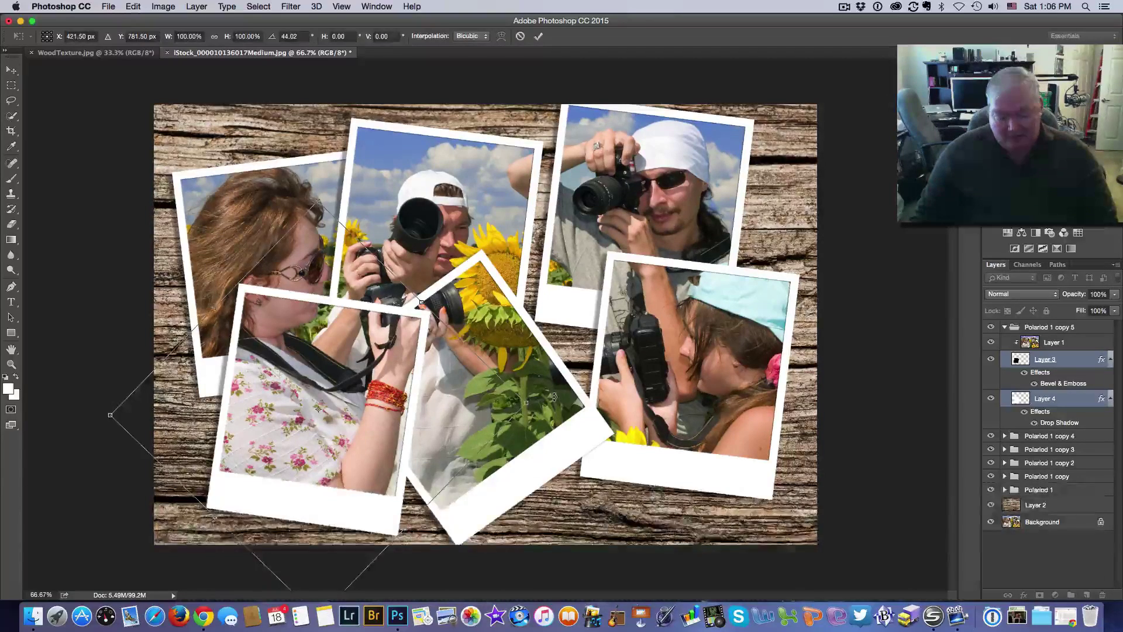
key(Return)
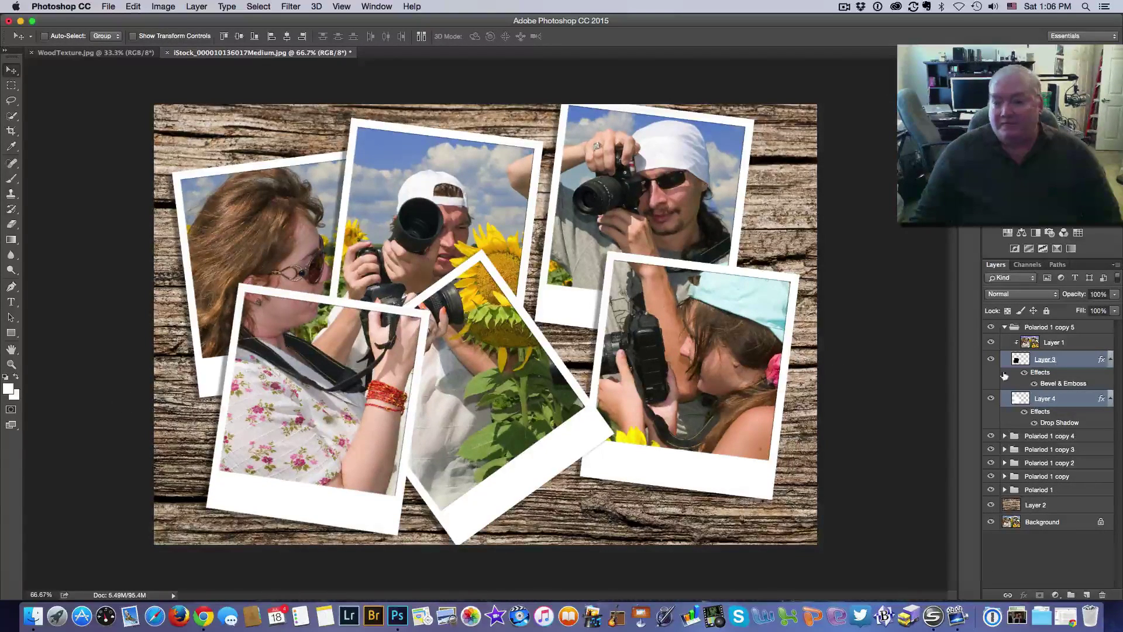
click(1004, 329)
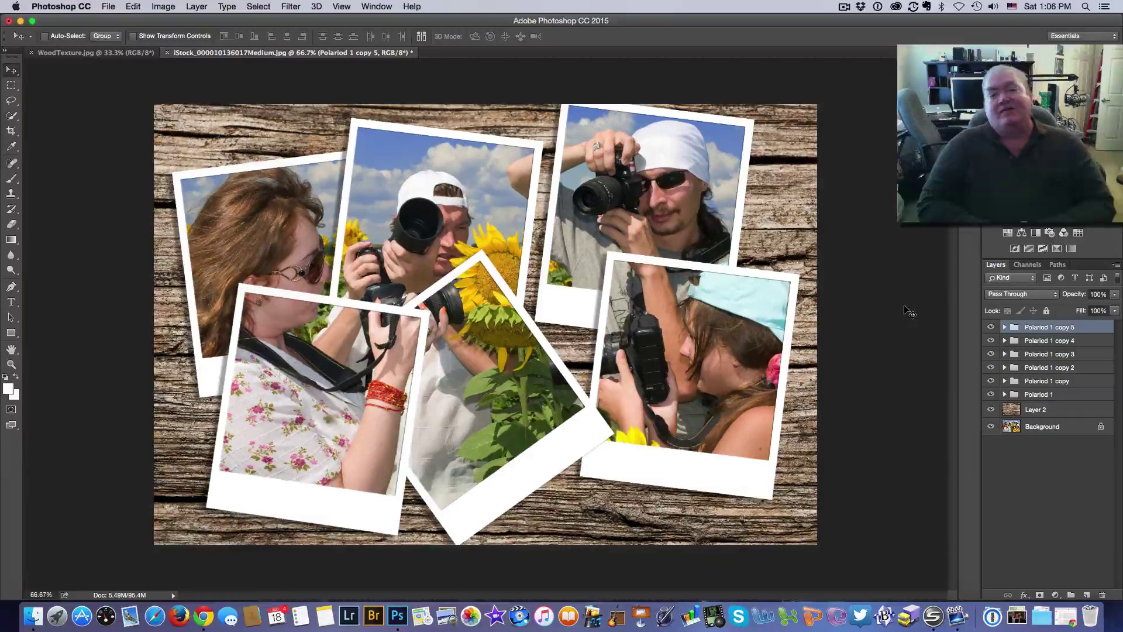